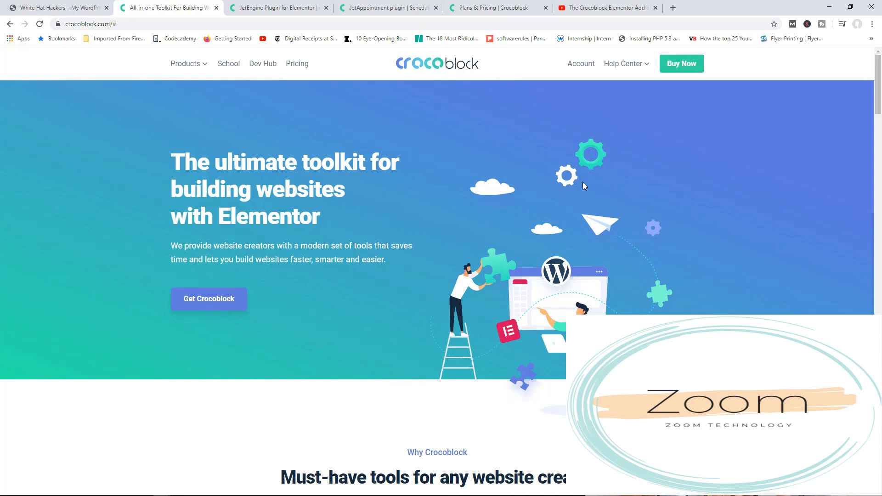
Review the Crocoblock pages for the JetEngine and JetAppointment plugins and the plugin comparison on the pricing page.
click(302, 10)
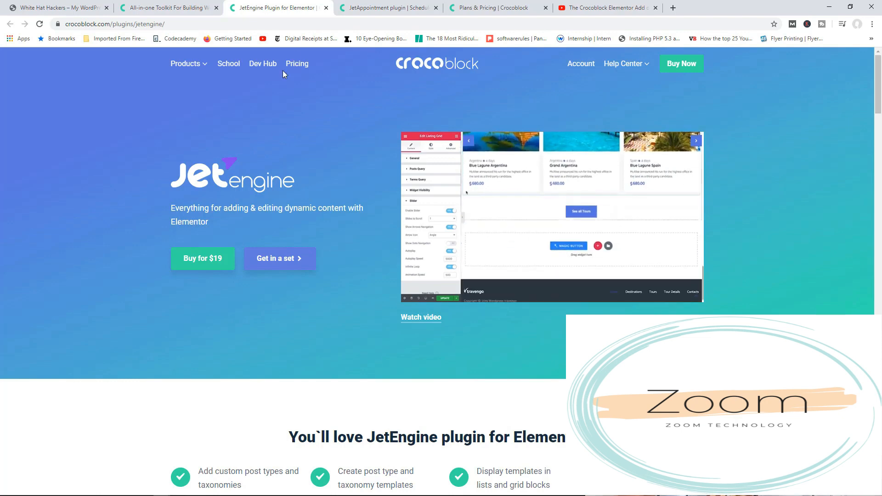
click(367, 4)
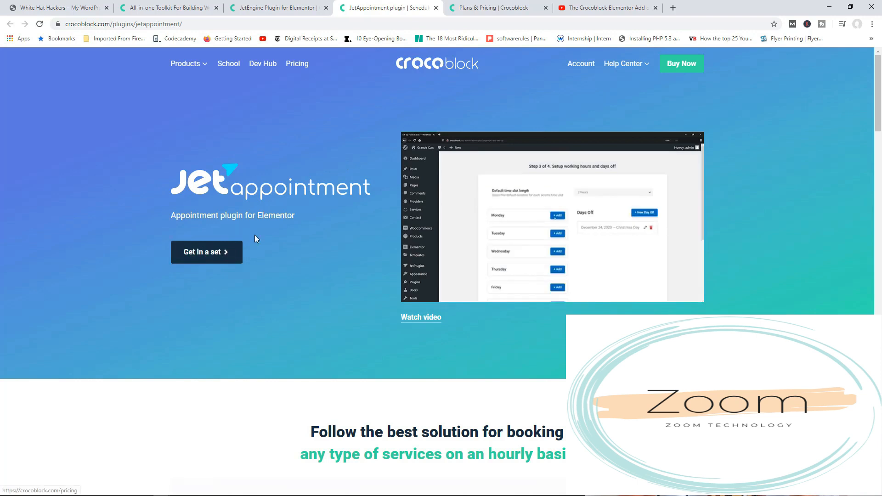
click(481, 8)
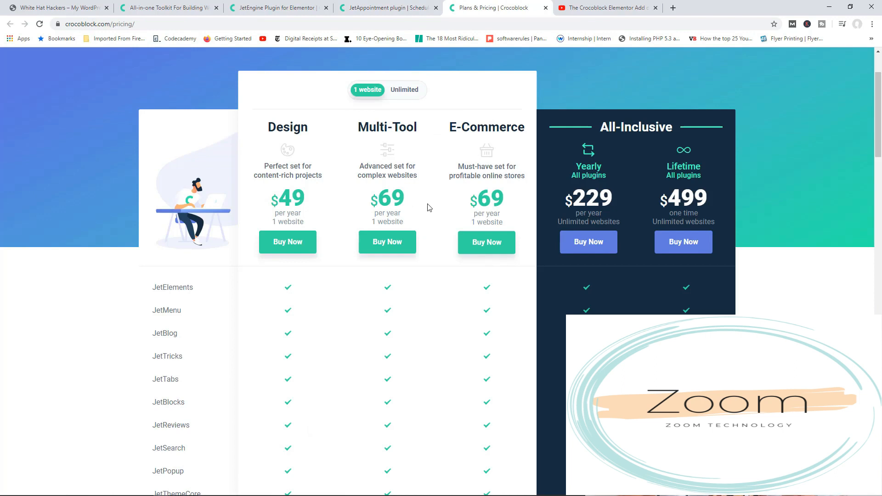
scroll(439, 230, down, 2)
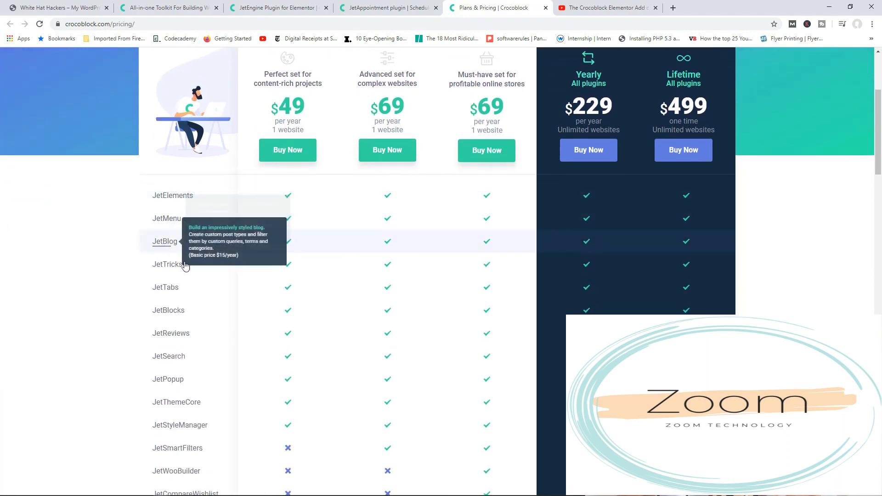
mouse_move(170, 264)
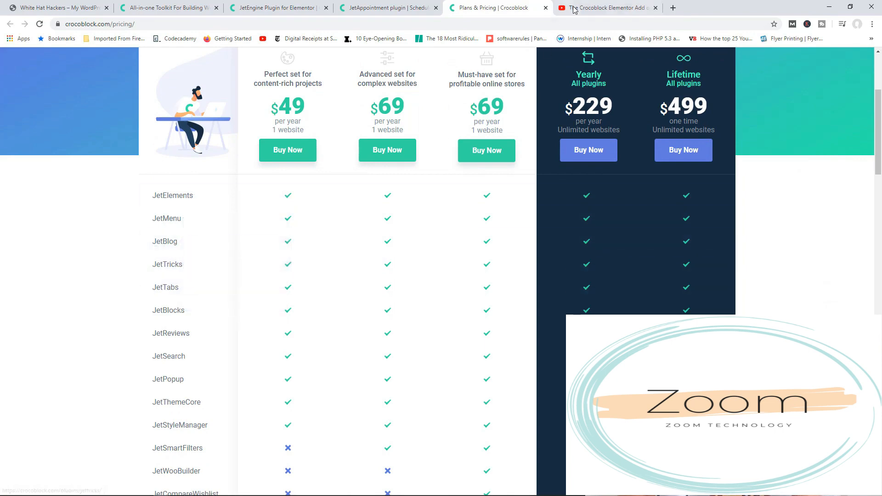
Look over the YouTube page of the Crocoblock Elementor add-on review and return to the Crocoblock pricing page.
click(594, 5)
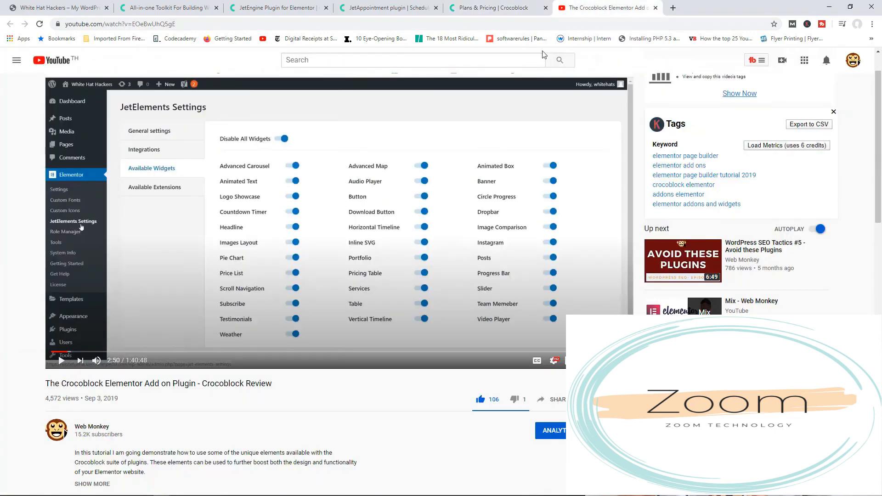
scroll(414, 184, down, 1)
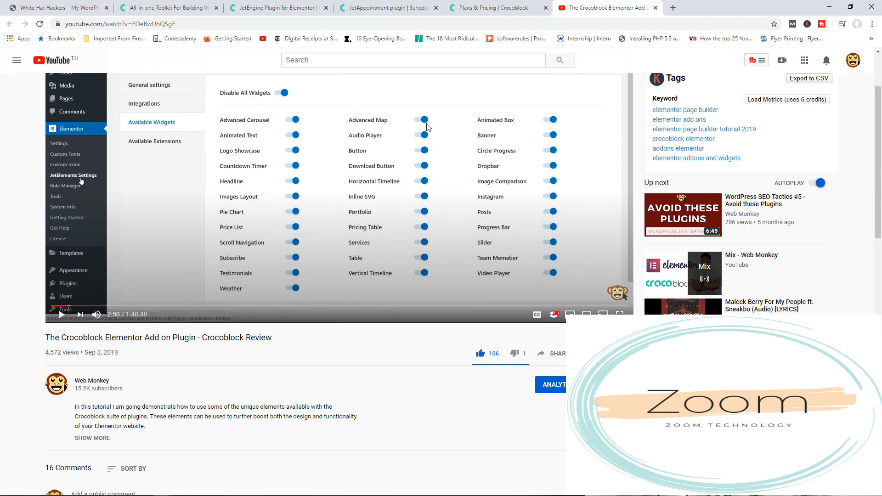
click(500, 7)
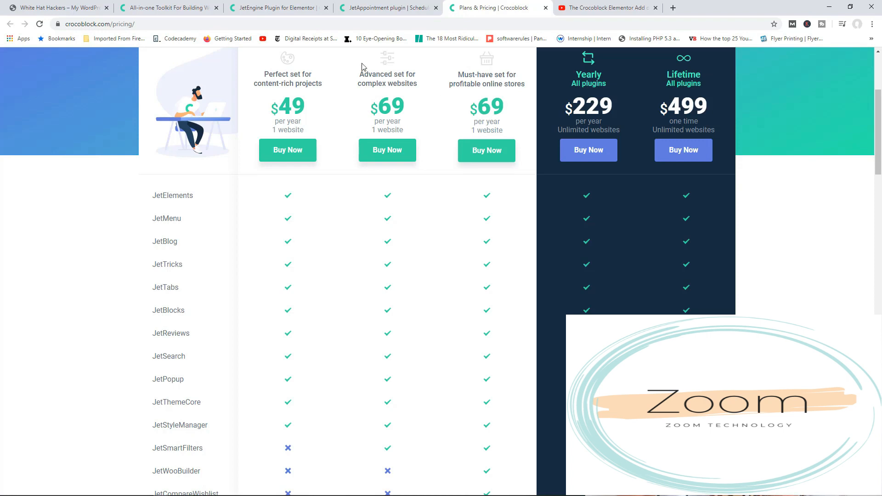
Examine the White Hat Hackers homepage from its hero banner through the Services, Why Work with Us and Meet the Team sections.
click(59, 8)
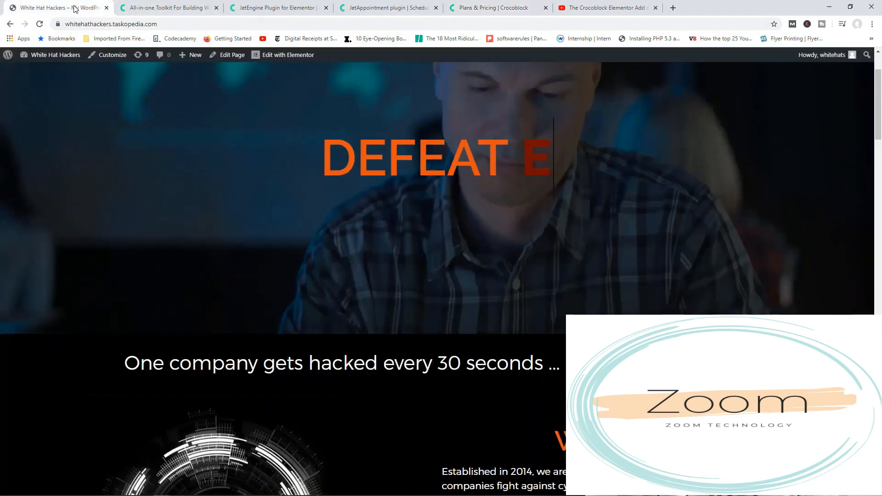
scroll(470, 133, up, 1)
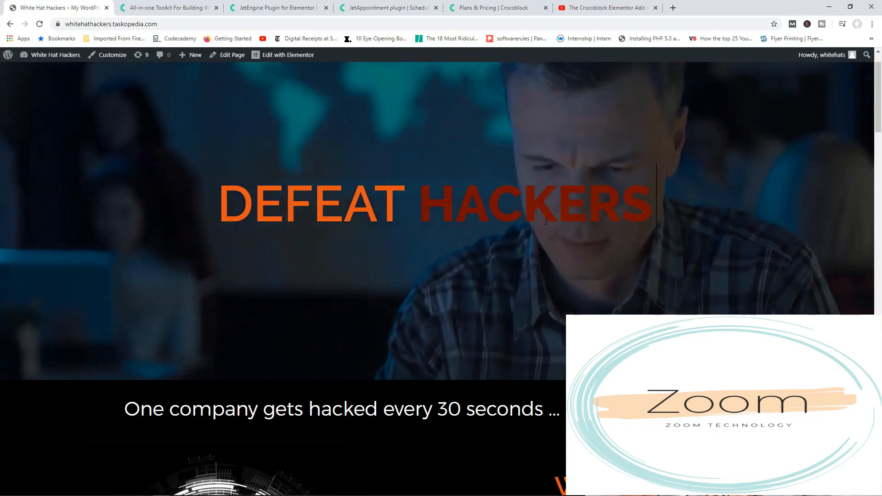
scroll(546, 221, down, 4)
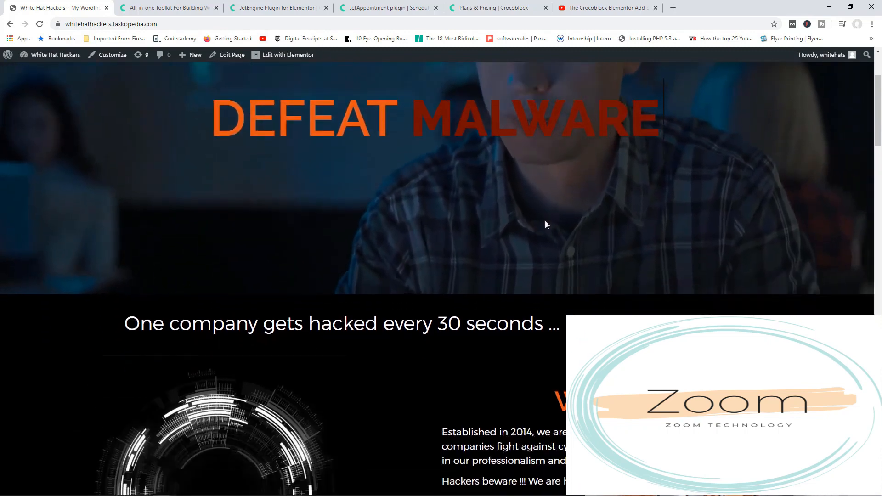
scroll(546, 225, down, 6)
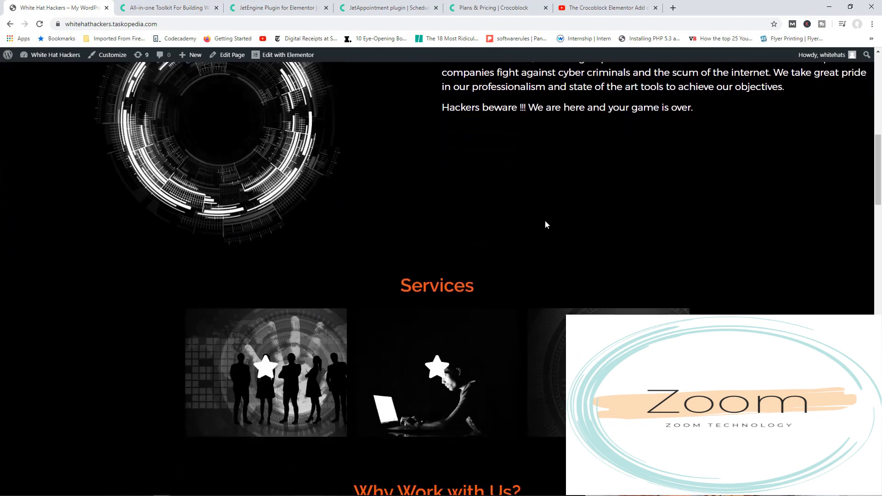
scroll(546, 221, down, 2)
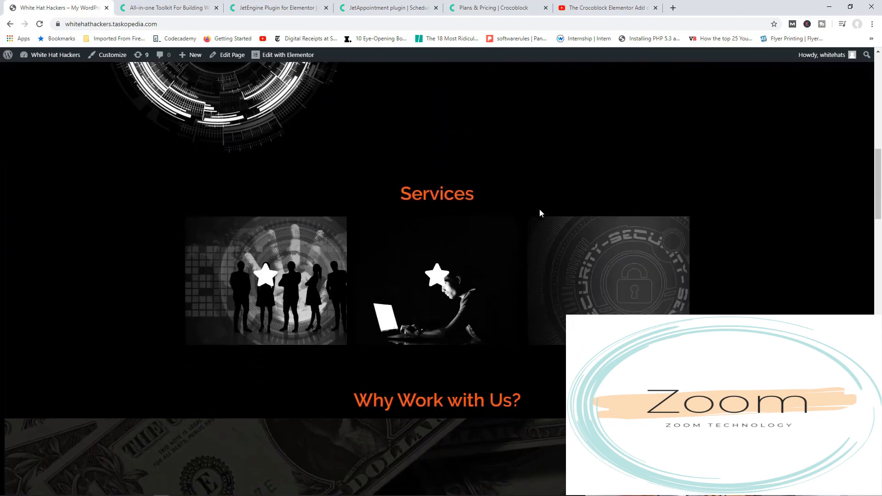
scroll(549, 212, up, 1)
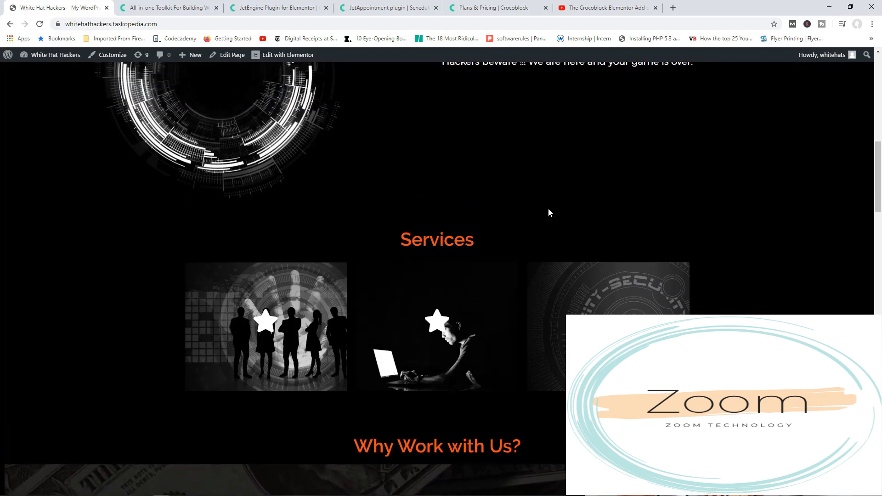
mouse_move(282, 324)
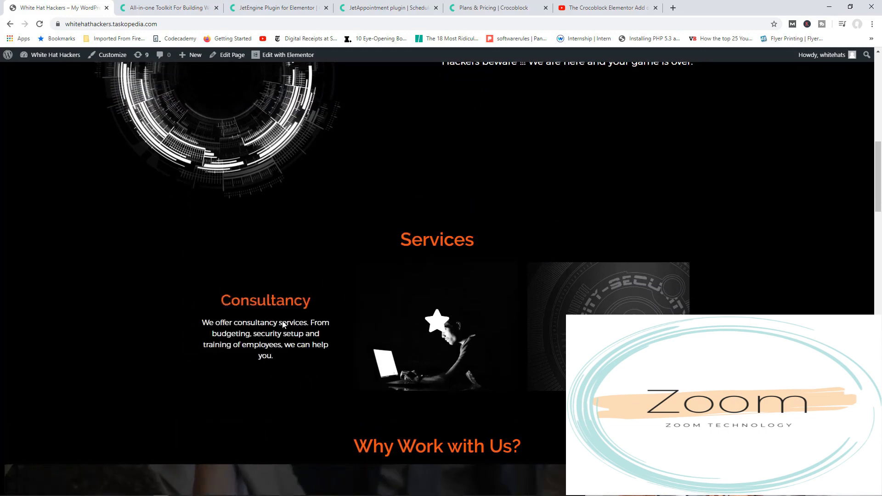
mouse_move(462, 324)
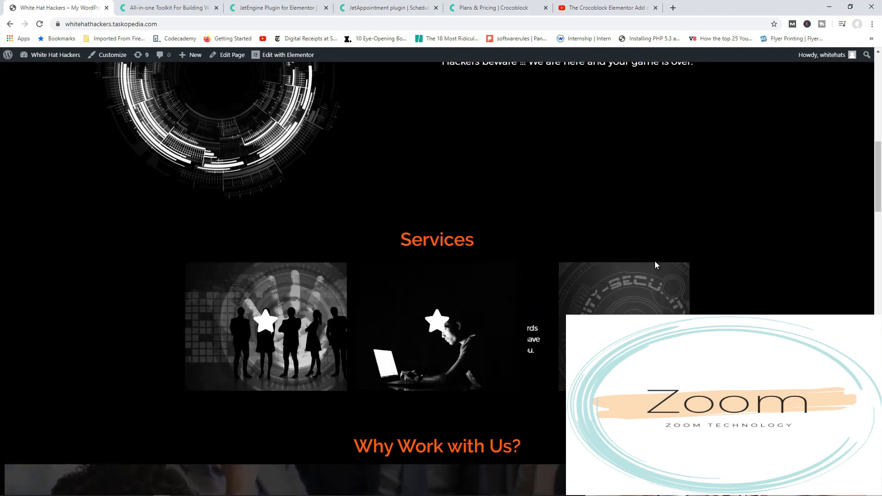
scroll(656, 262, down, 8)
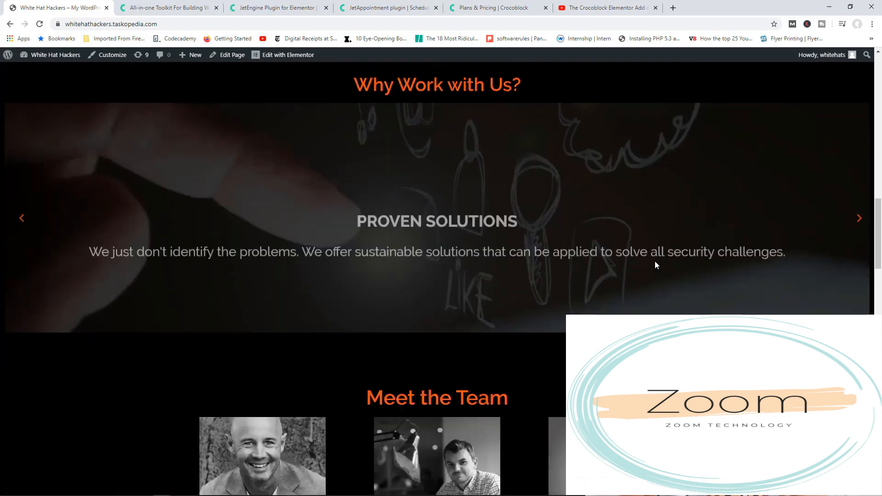
scroll(655, 261, down, 7)
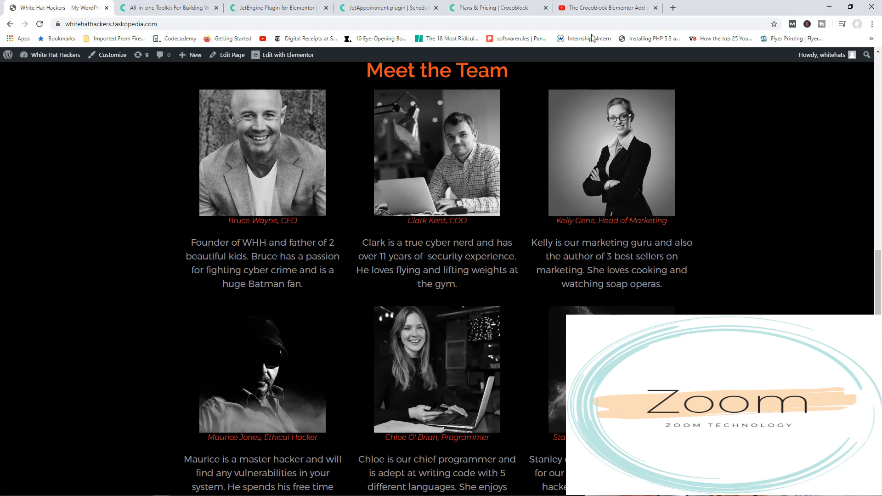
click(187, 5)
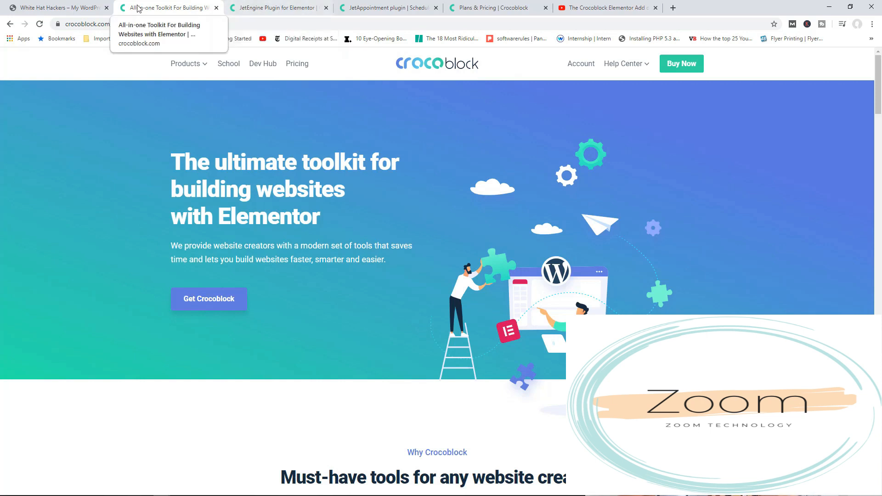
click(64, 7)
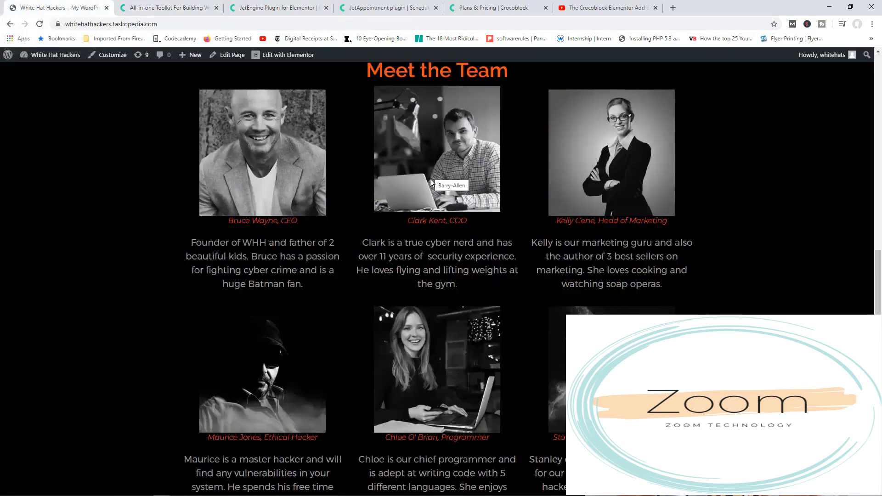
scroll(430, 178, up, 2)
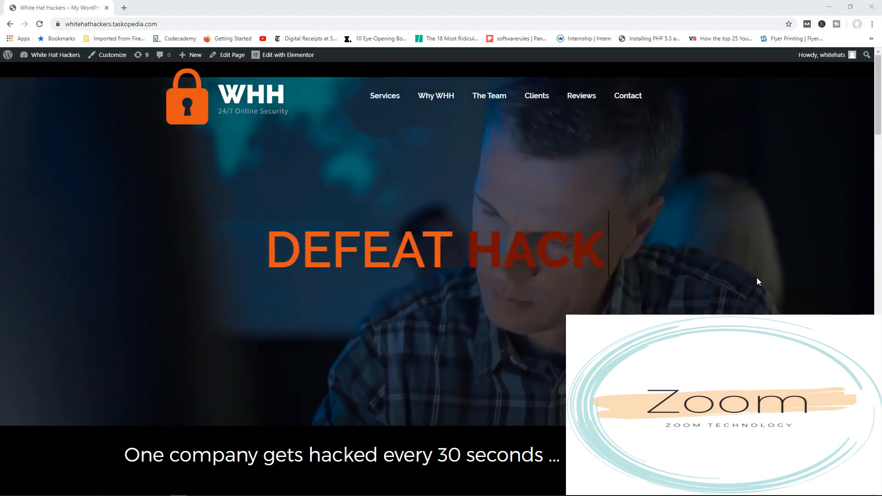
Examine the Services flip boxes and the team member profiles on the homepage as candidates for dynamic content.
scroll(758, 278, down, 2)
scroll(756, 276, down, 10)
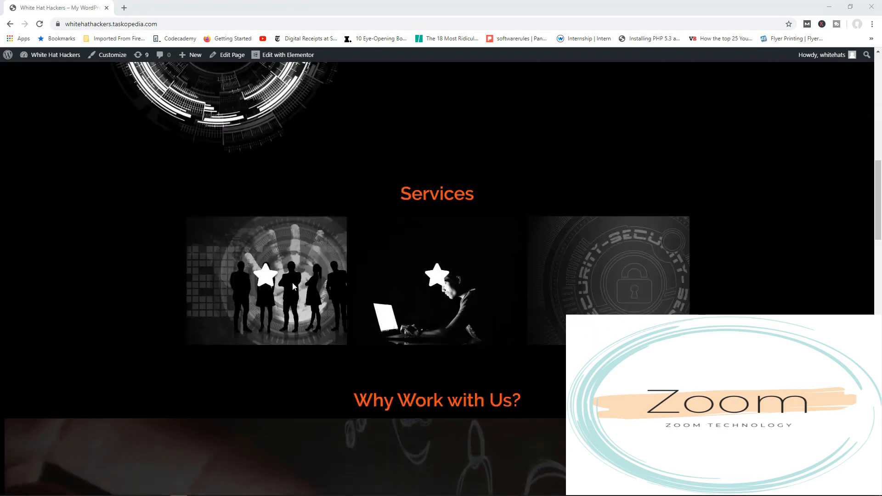
mouse_move(291, 285)
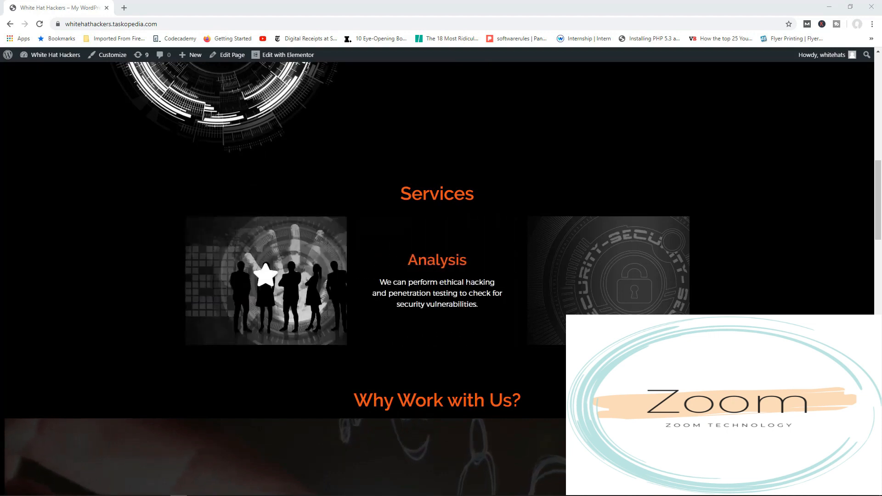
mouse_move(606, 293)
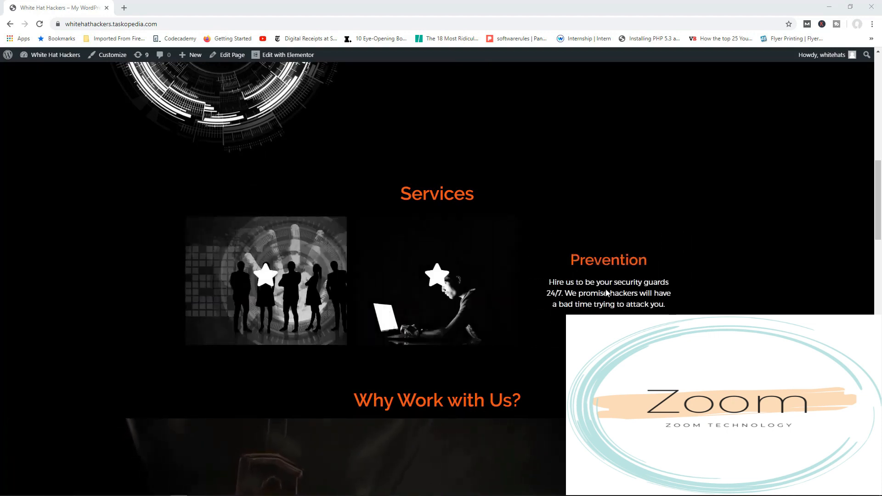
mouse_move(451, 284)
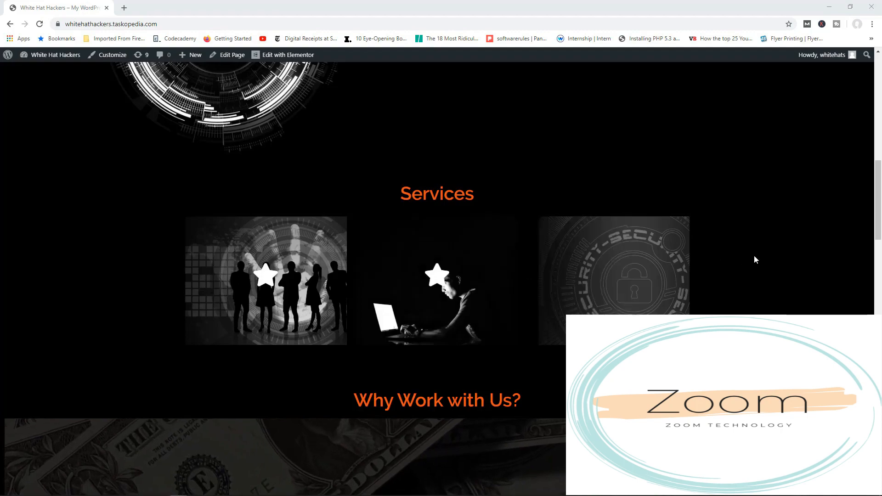
scroll(755, 257, down, 5)
scroll(755, 260, down, 12)
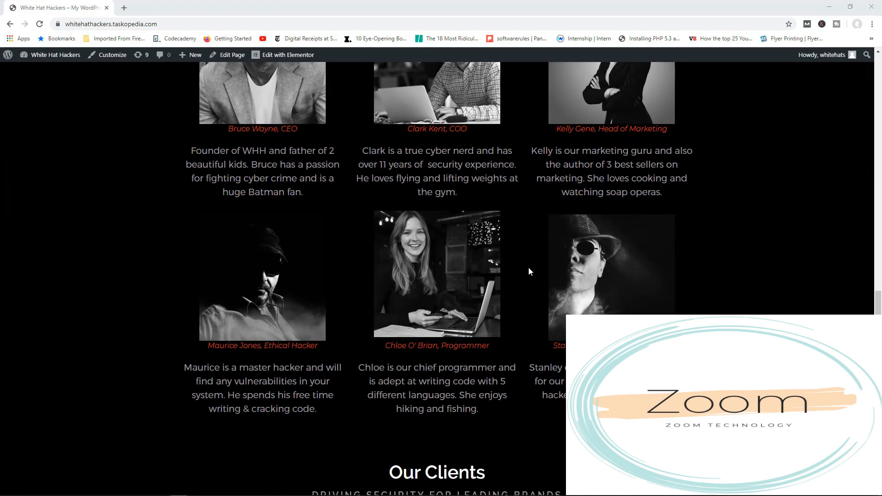
scroll(566, 302, up, 5)
scroll(566, 302, up, 9)
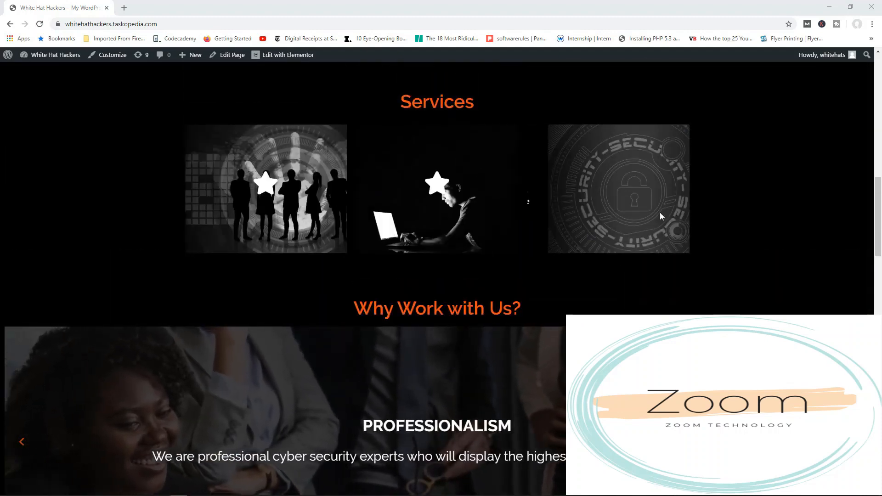
scroll(662, 220, down, 8)
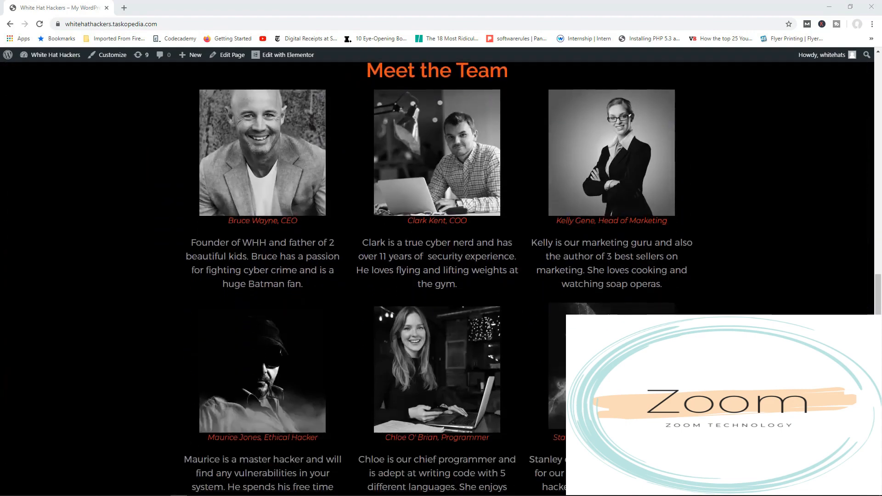
scroll(437, 275, down, 3)
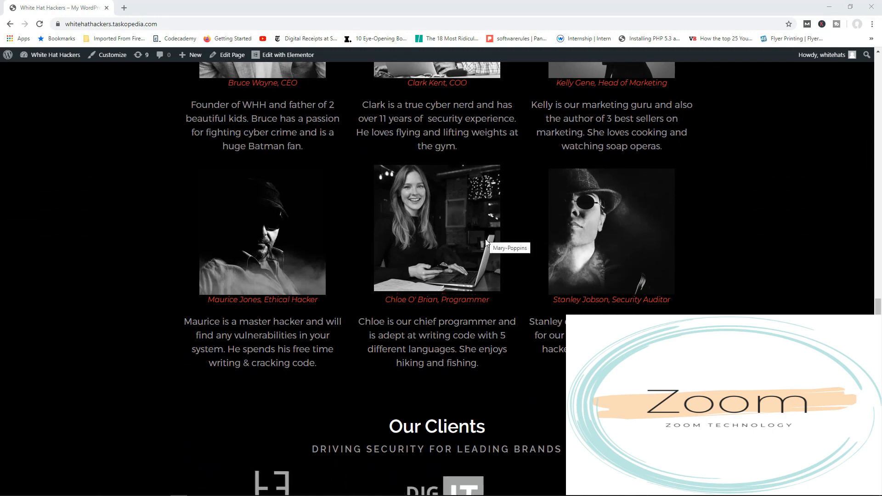
scroll(559, 279, up, 8)
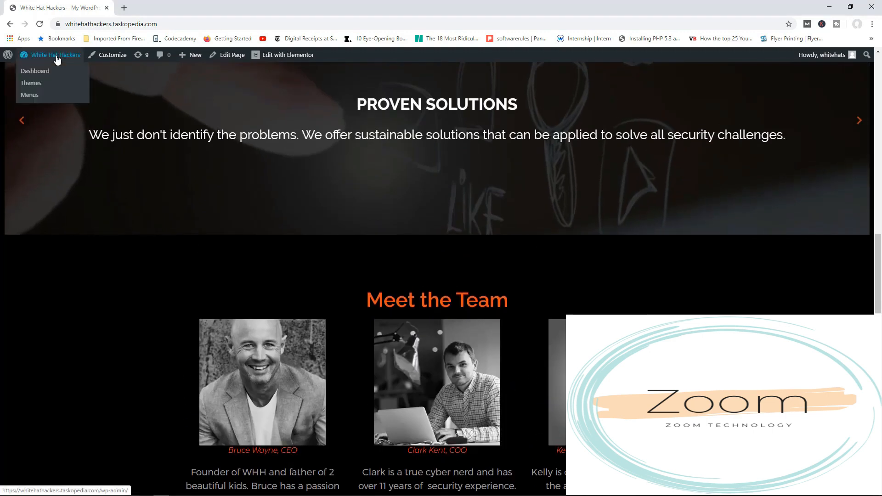
Open JetEngine's custom post types list in the White Hat Hackers site's WordPress administration.
click(57, 58)
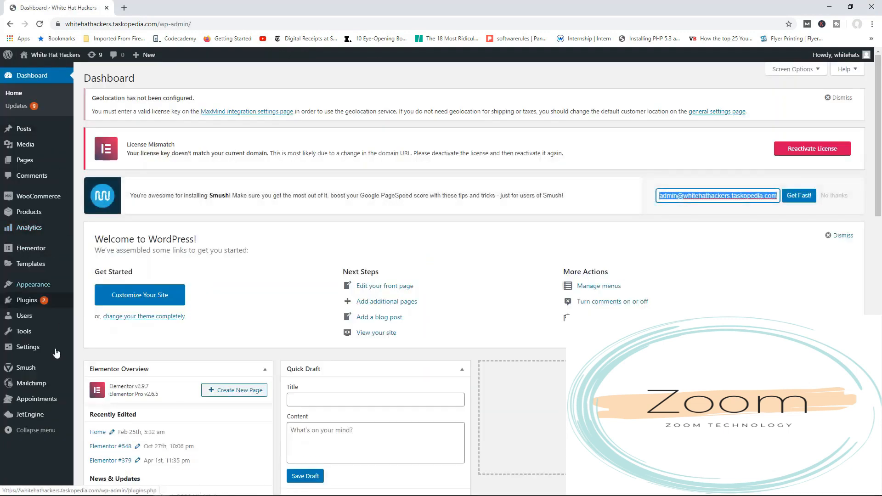
mouse_move(38, 417)
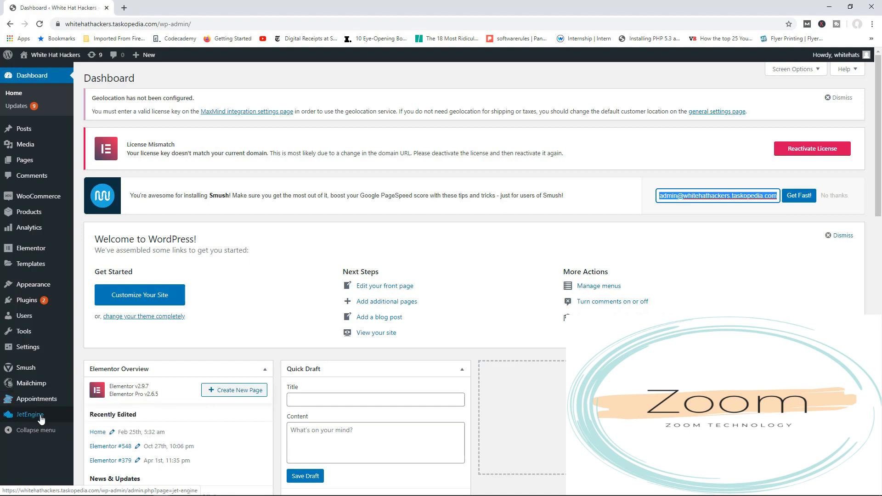
click(41, 416)
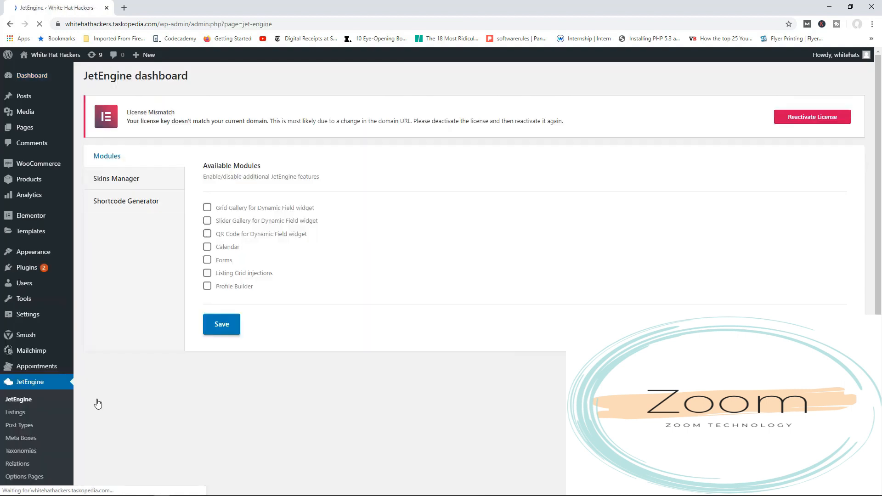
scroll(56, 422, down, 1)
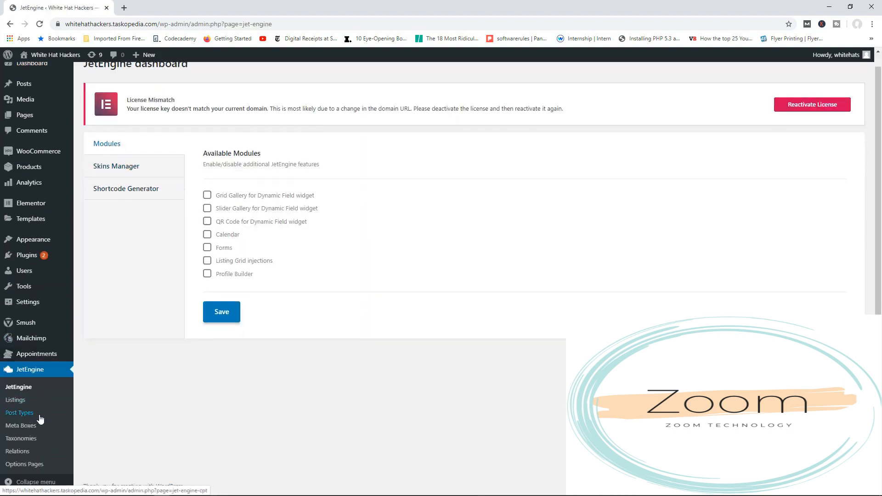
click(29, 416)
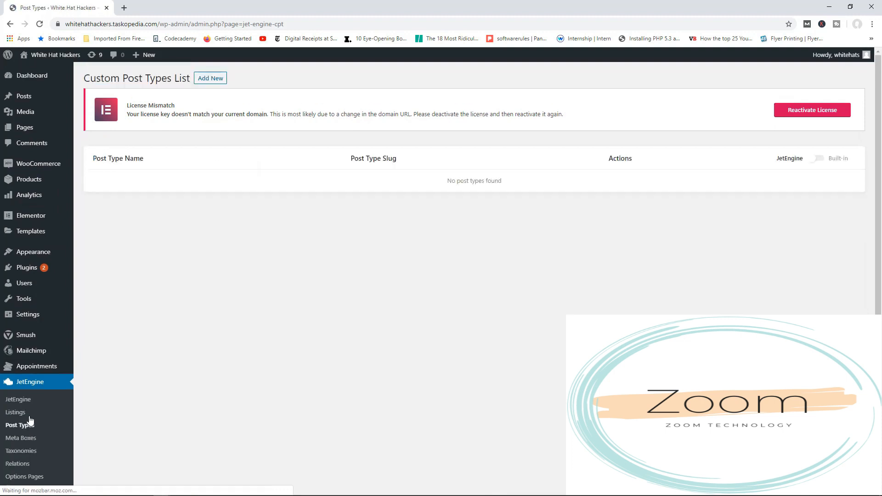
Create a custom post type named Services with the slug services.
click(210, 82)
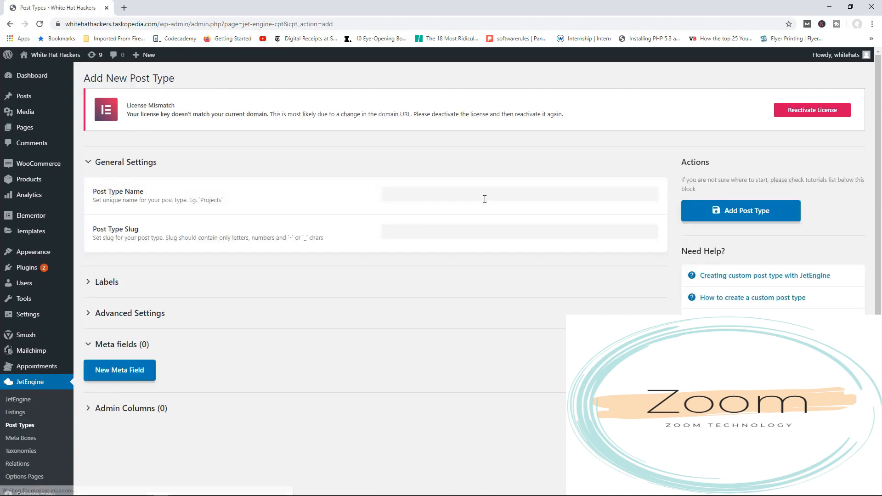
click(439, 196)
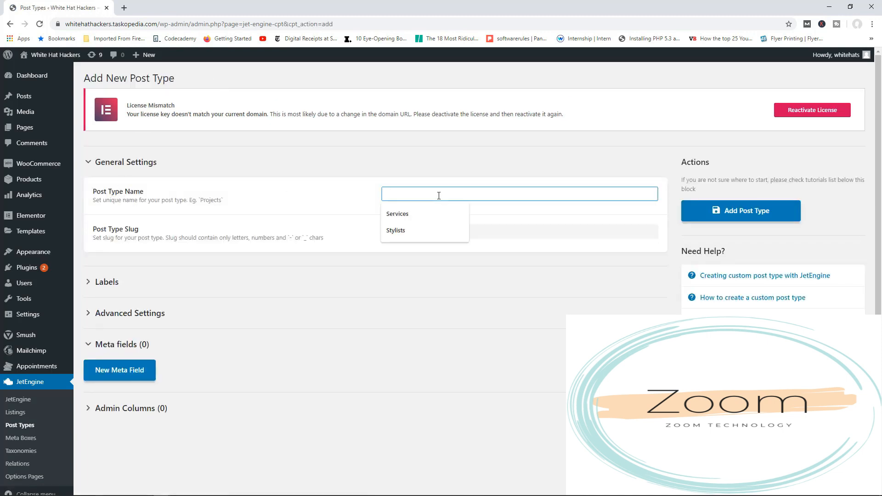
click(415, 215)
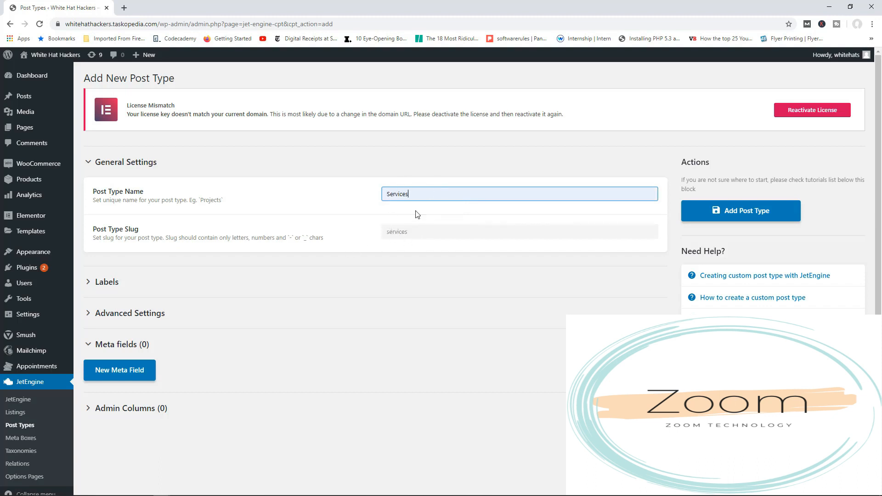
click(741, 211)
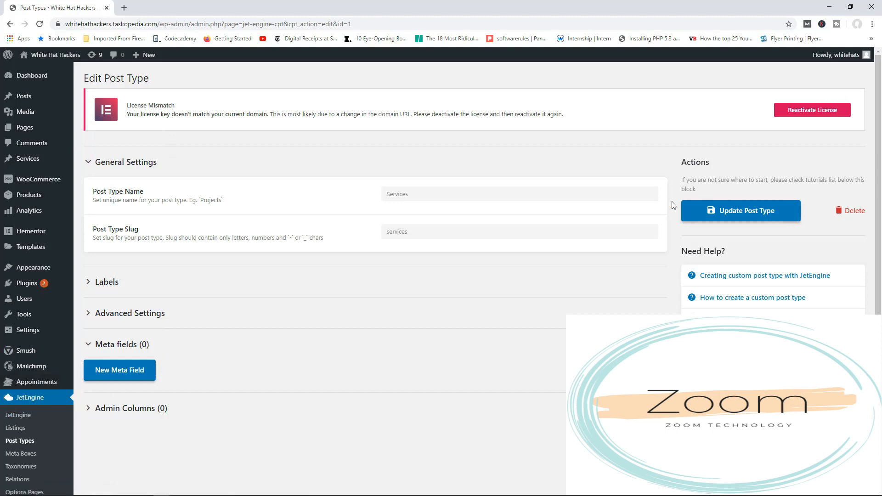
Create a second custom post type named Experts.
click(28, 442)
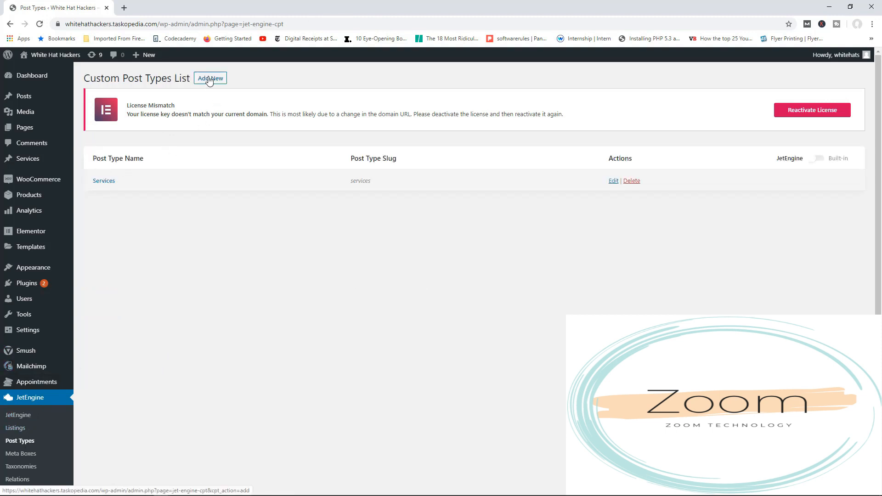
click(210, 81)
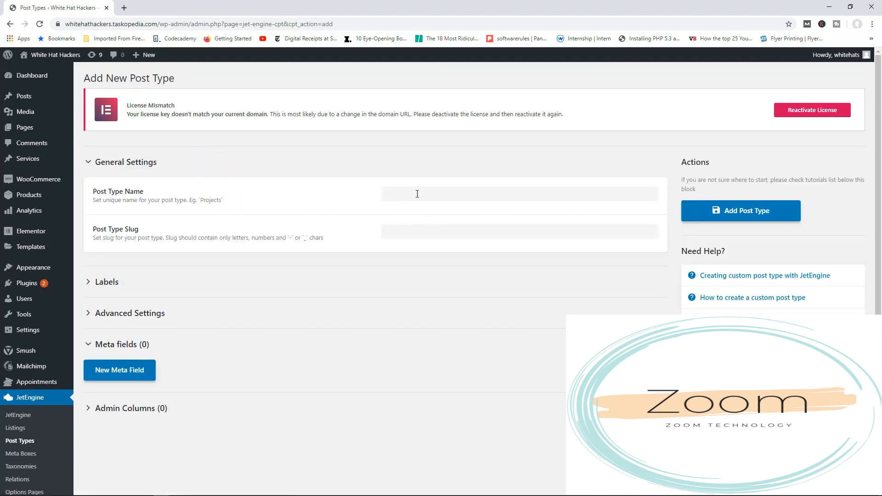
click(417, 194)
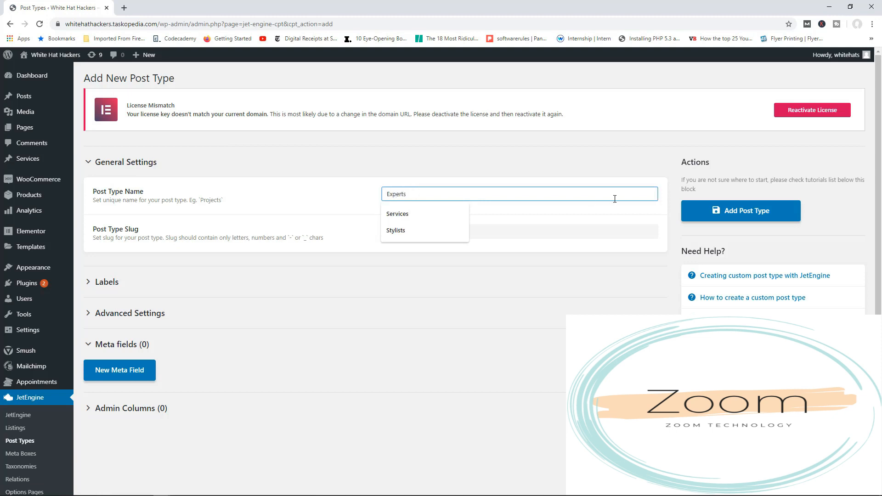
click(756, 215)
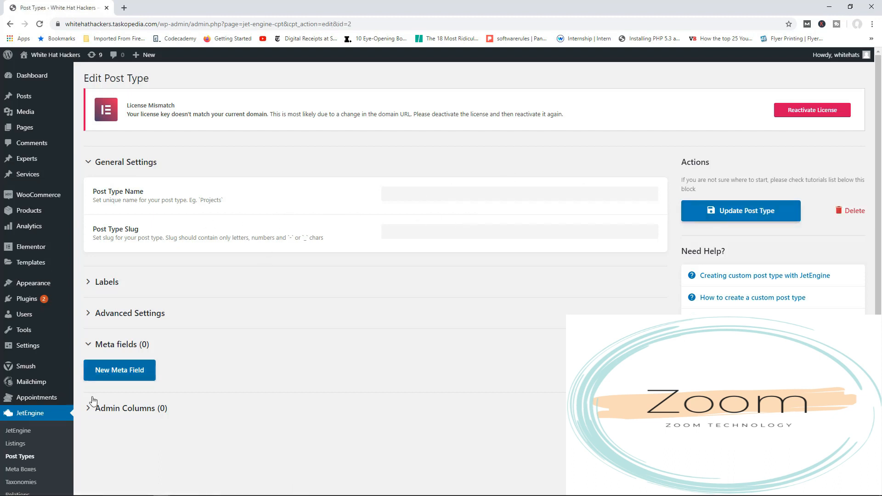
Enable the Forms module on the JetEngine dashboard and save the module settings.
scroll(167, 389, down, 1)
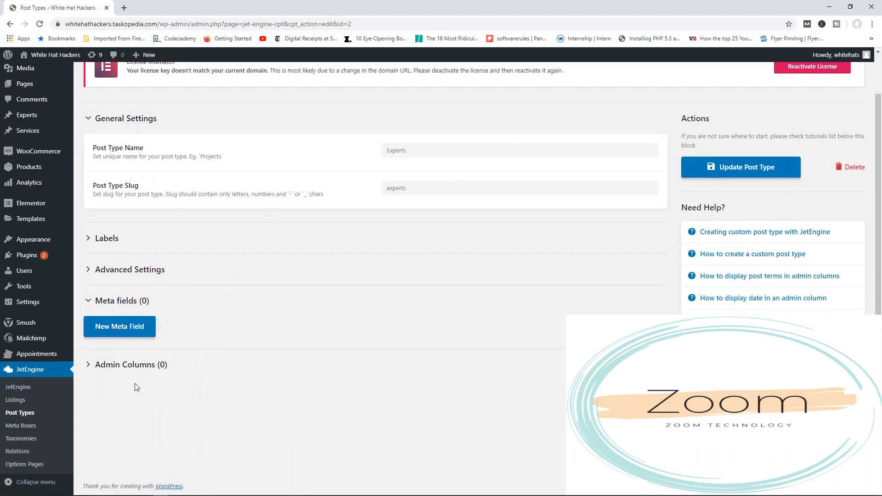
click(25, 388)
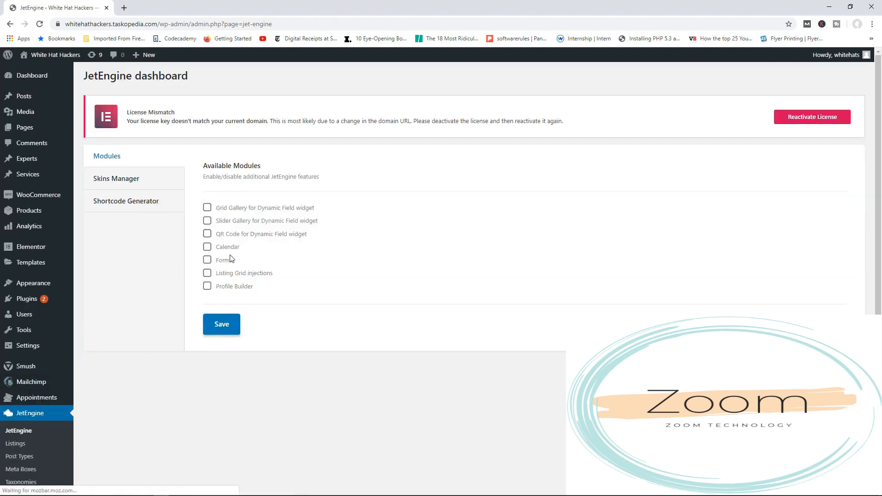
click(208, 263)
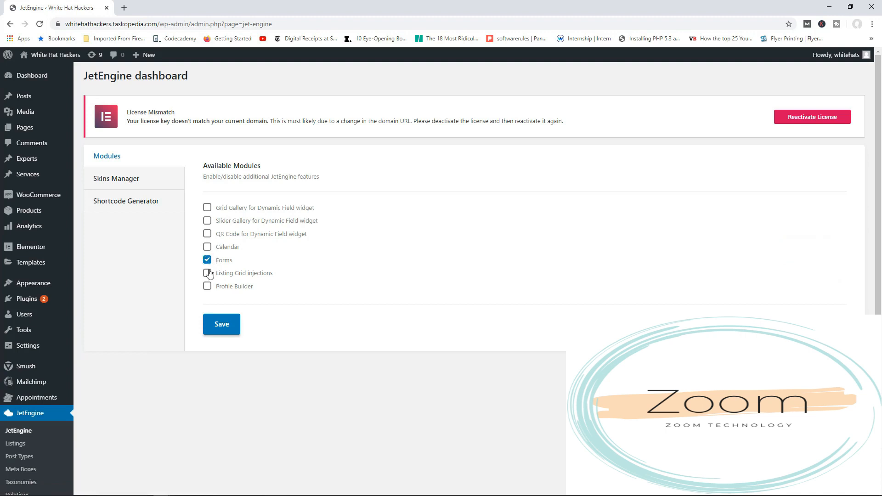
click(227, 327)
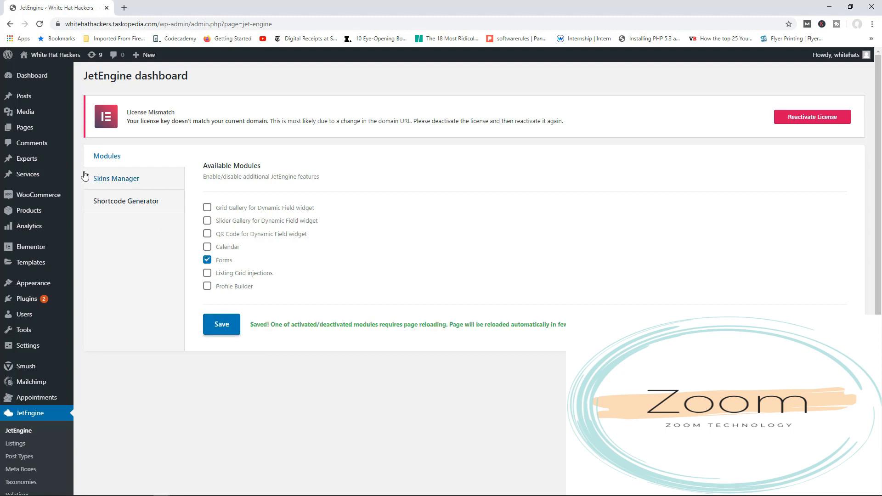
Open the Appointments setup wizard and select Services as the services post type.
mouse_move(38, 159)
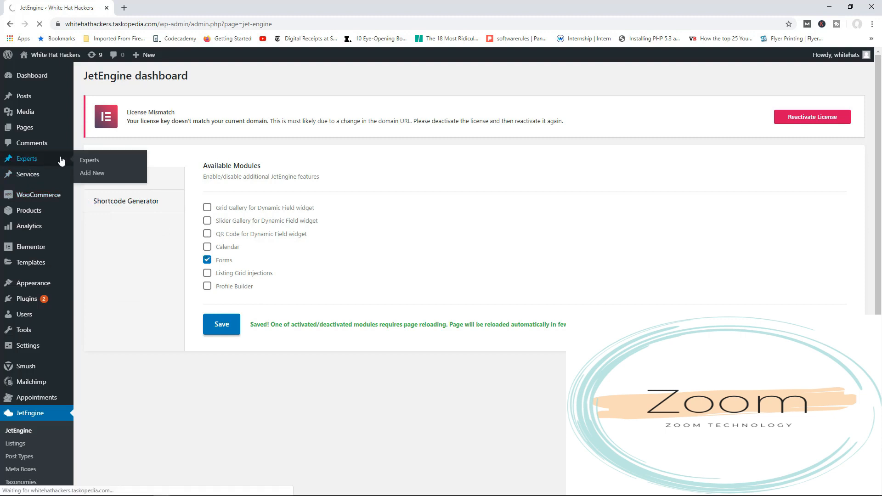
mouse_move(43, 177)
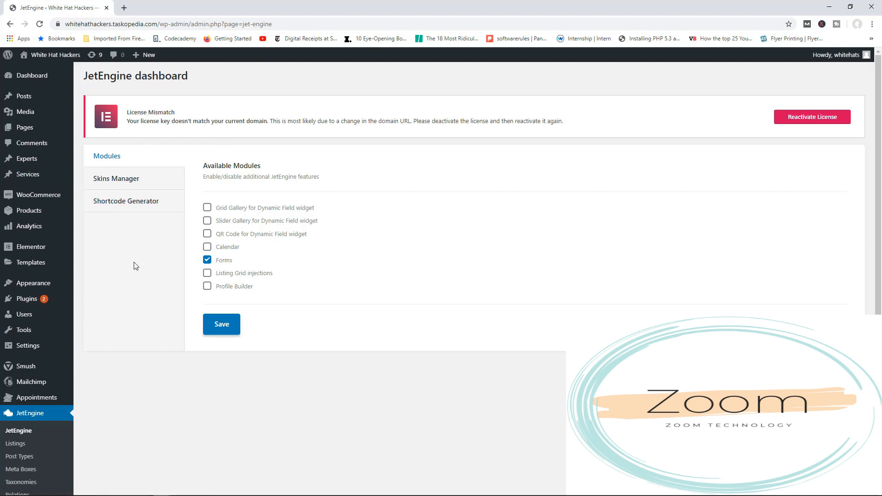
mouse_move(53, 404)
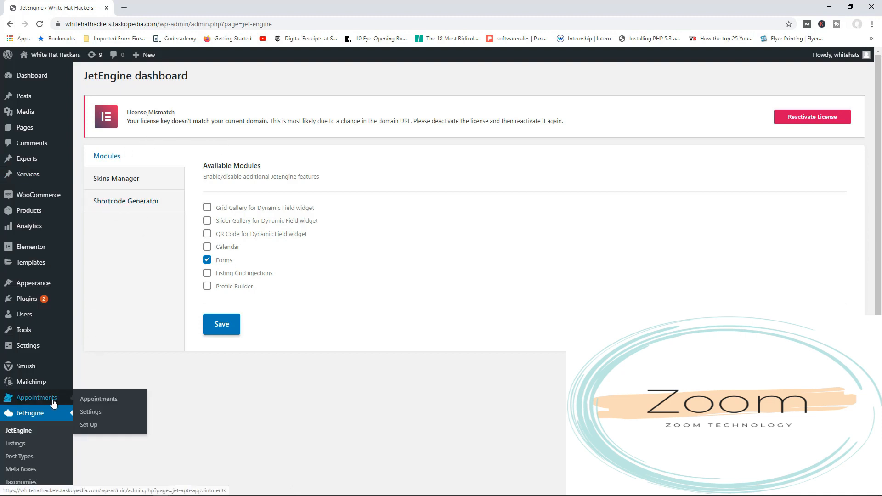
click(89, 429)
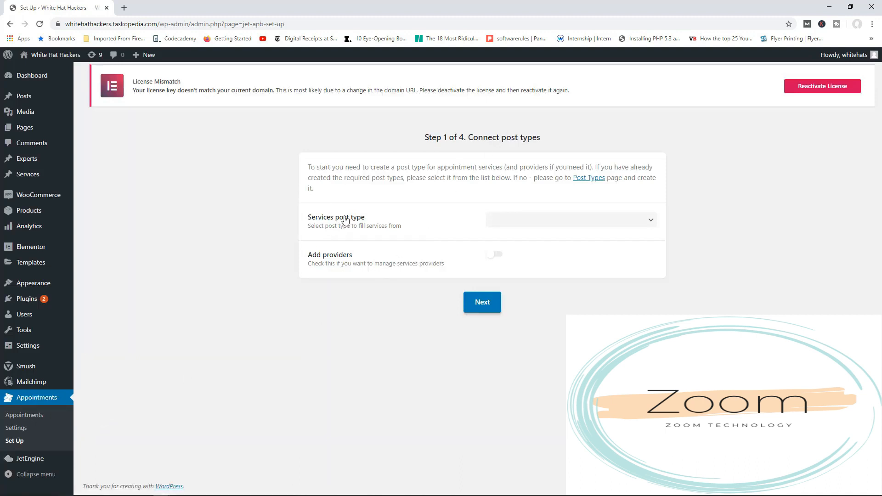
click(522, 224)
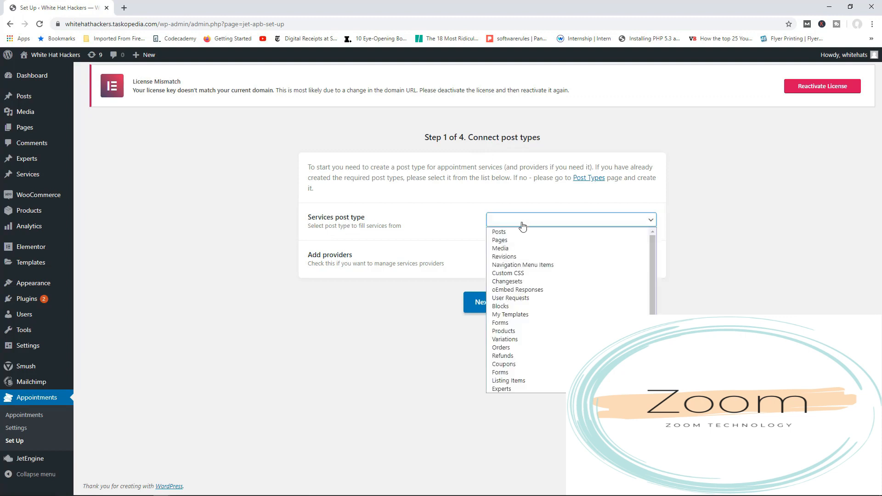
scroll(539, 329, down, 1)
click(522, 371)
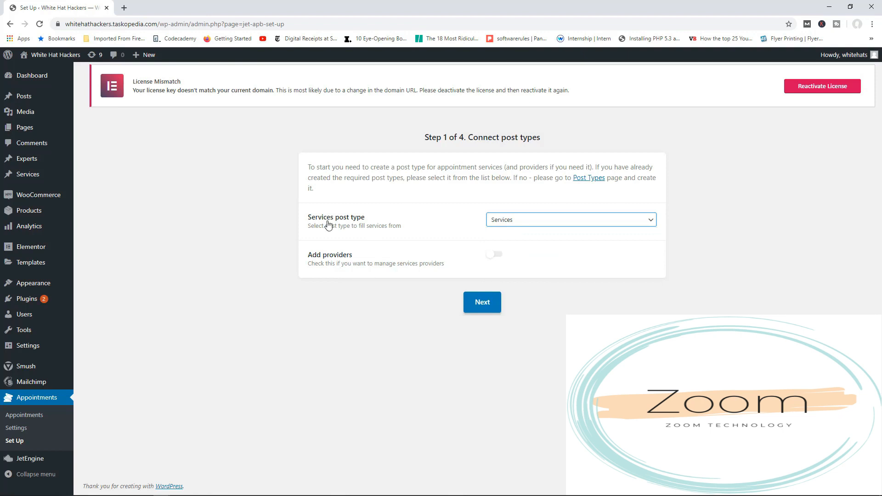
Enable service providers, select Experts as the provider post type, and continue to the database tables setup.
click(495, 256)
click(505, 295)
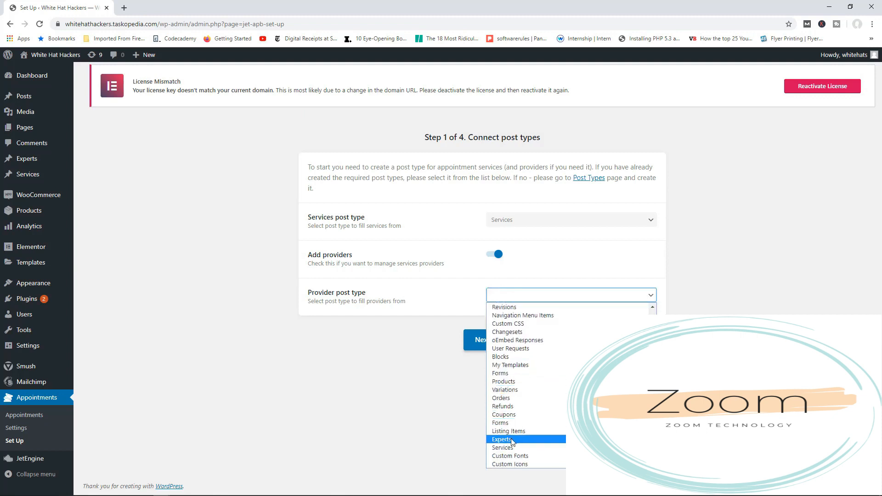
click(513, 441)
click(481, 341)
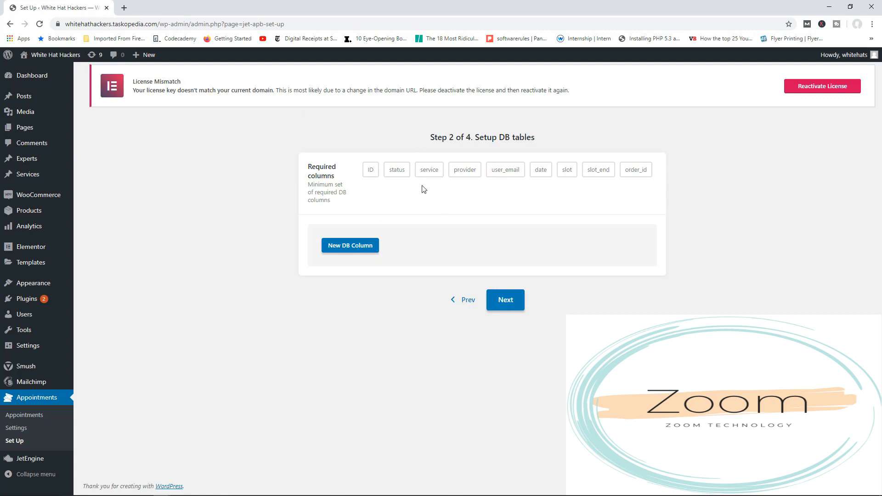
Add two extra database columns named Number and Comm, and continue to the working hours setup.
click(356, 248)
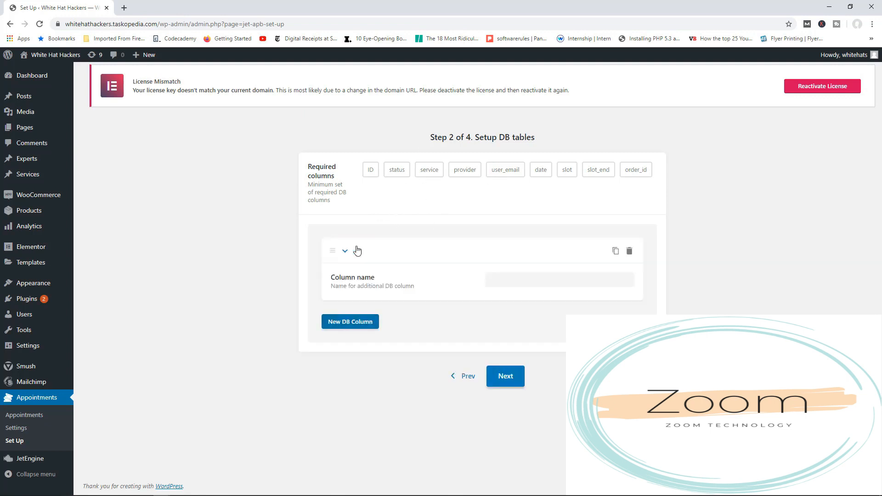
click(506, 277)
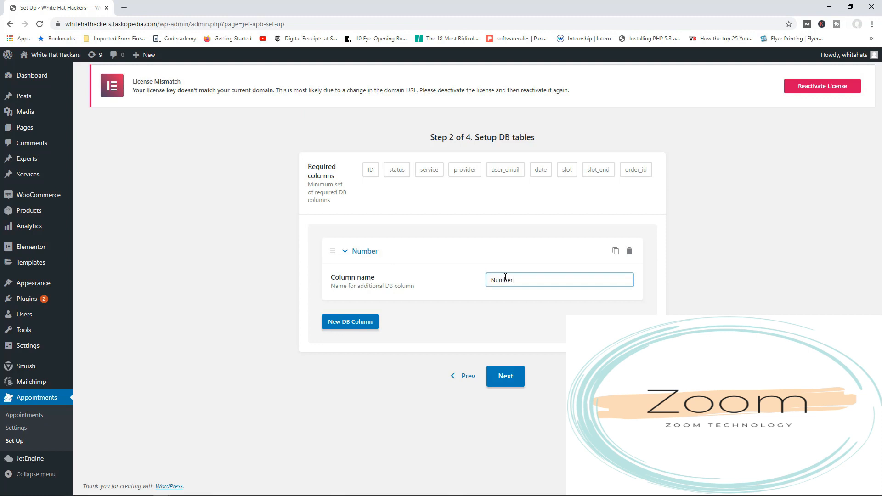
click(342, 328)
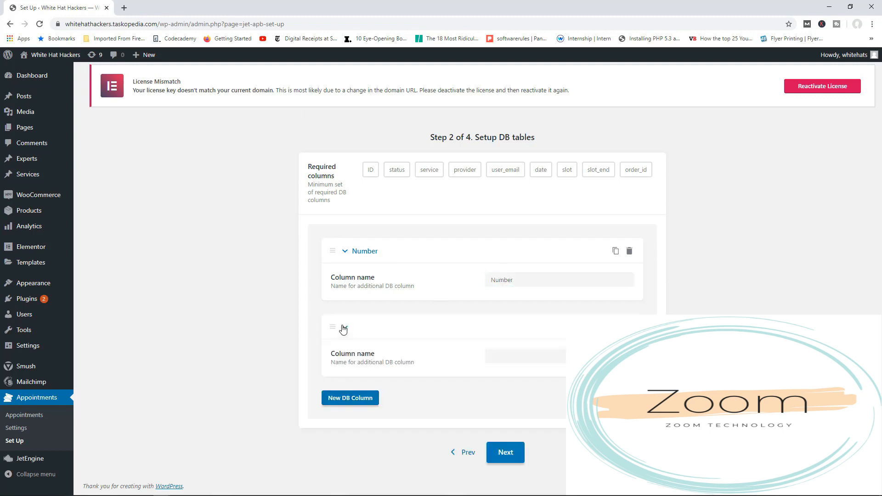
click(512, 354)
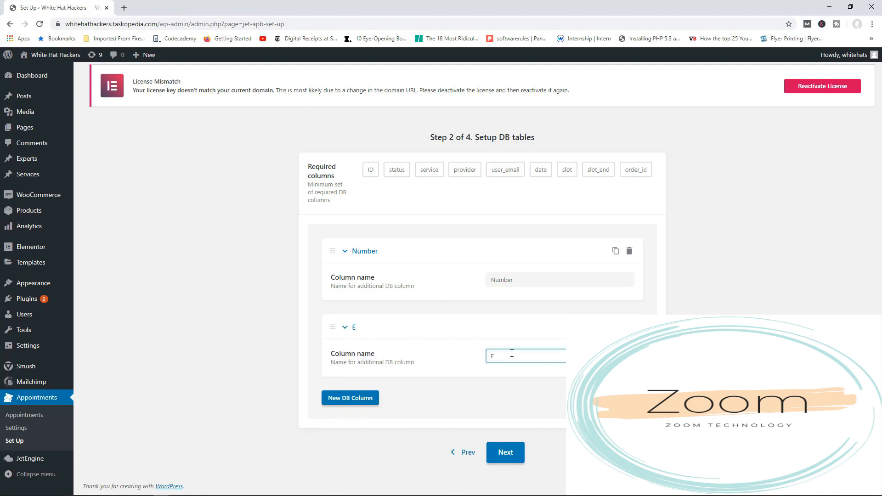
text(Comments)
click(505, 453)
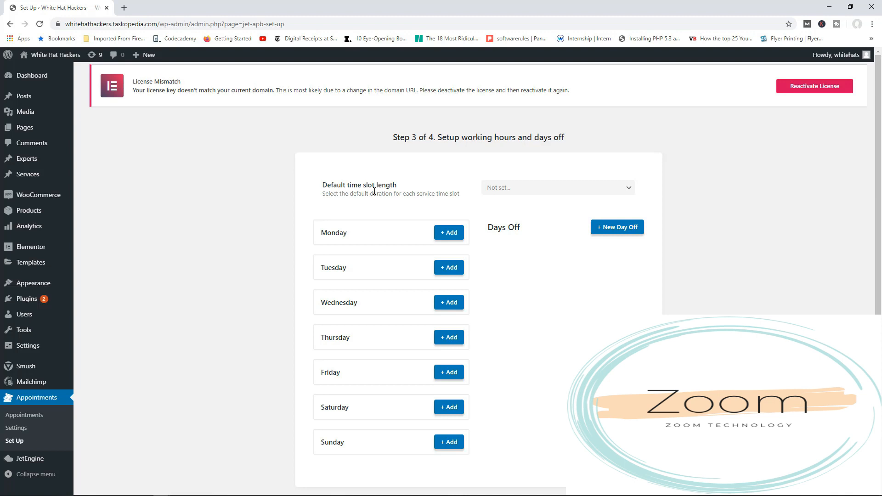
Set the default time slot length to 1 hour.
click(524, 192)
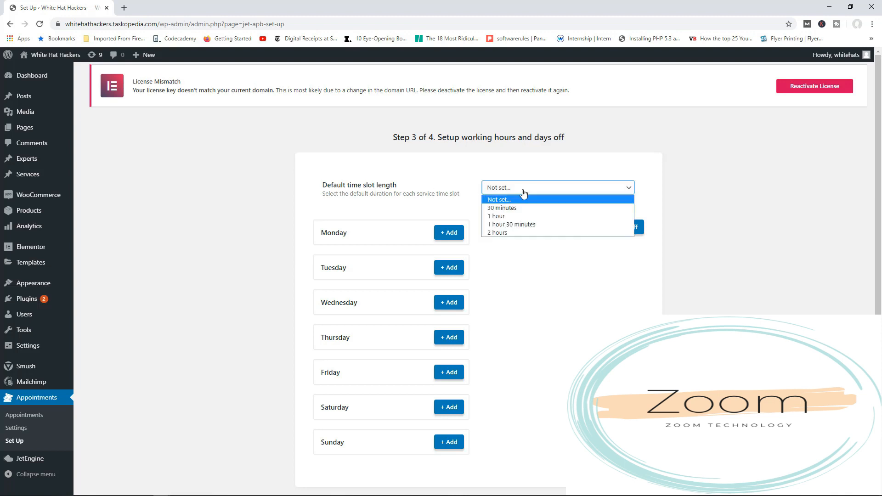
click(506, 214)
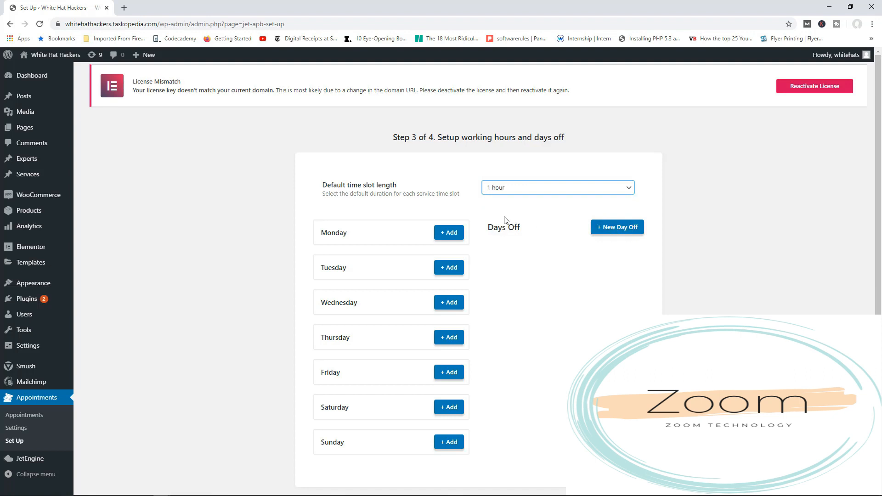
scroll(435, 278, down, 2)
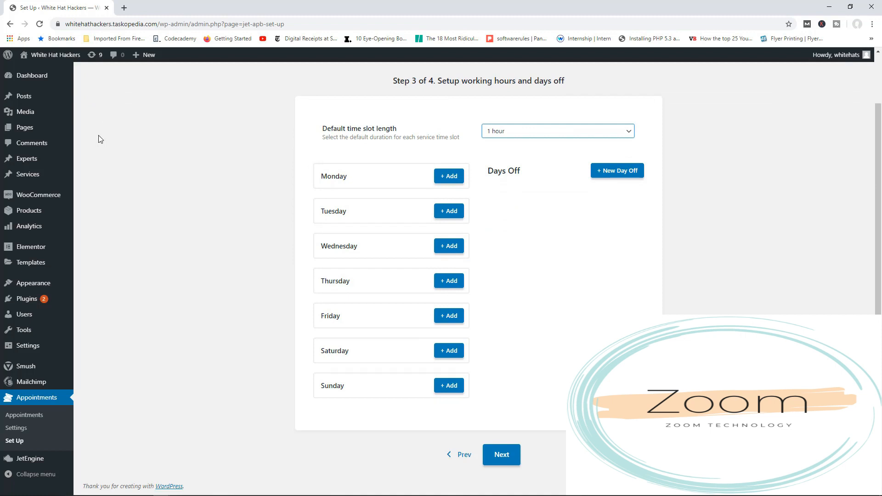
Add Monday work hours from 9:00 to 21:00 and save them.
click(446, 177)
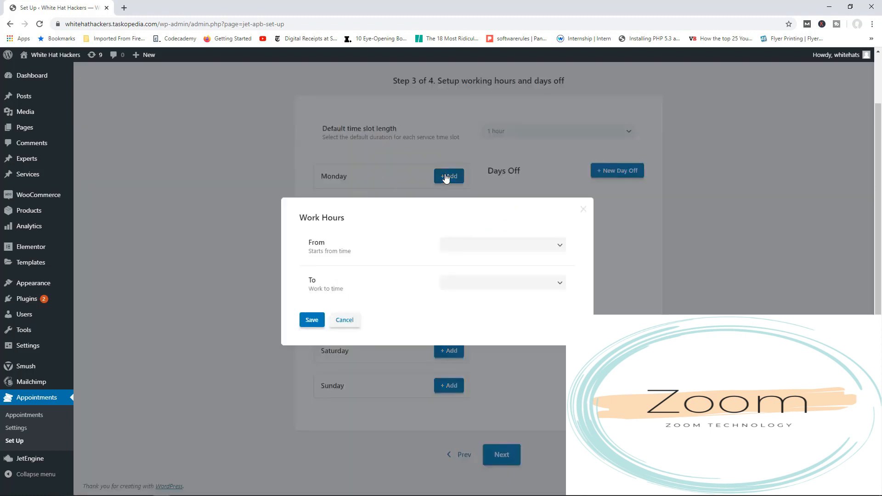
click(473, 251)
scroll(459, 314, down, 5)
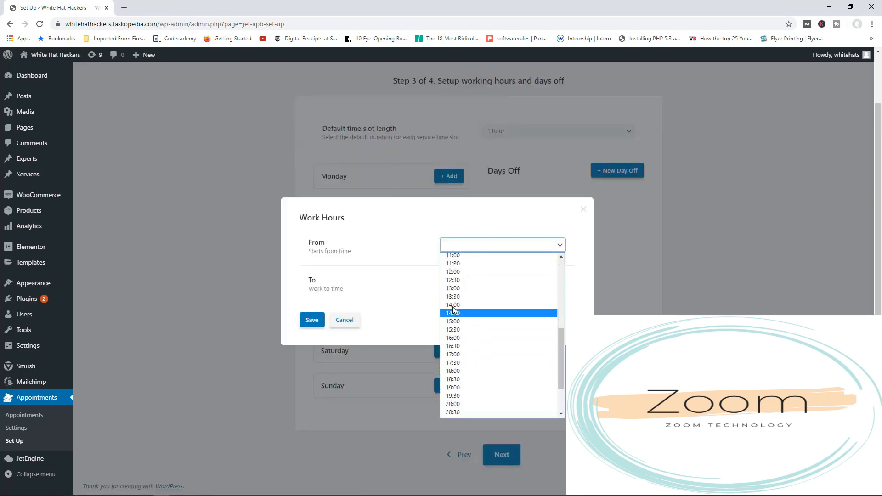
scroll(454, 312, up, 3)
click(457, 318)
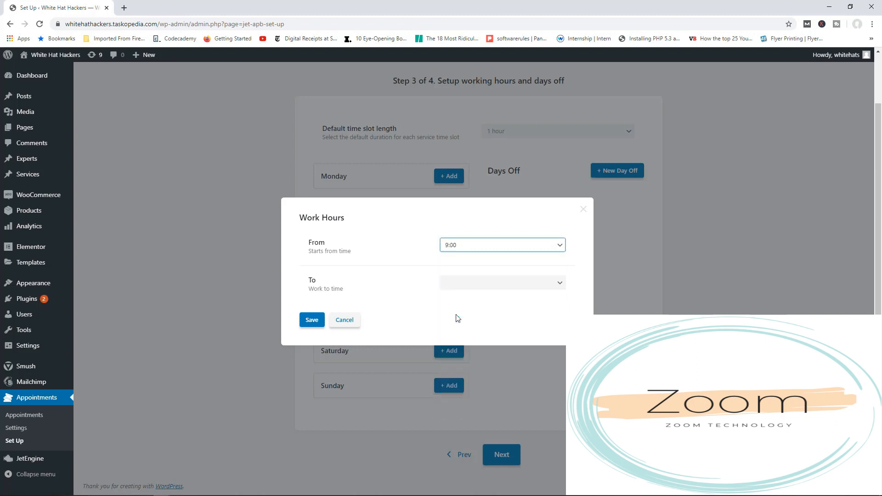
click(508, 283)
scroll(476, 375, down, 5)
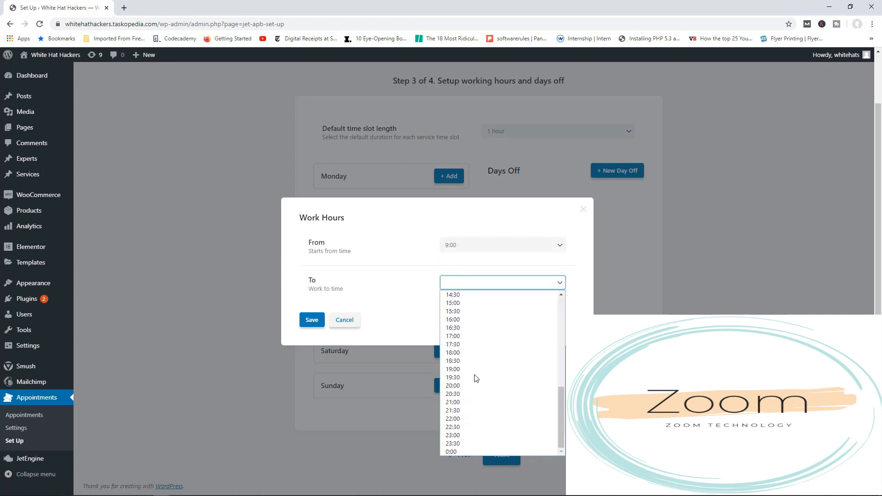
click(465, 402)
click(312, 320)
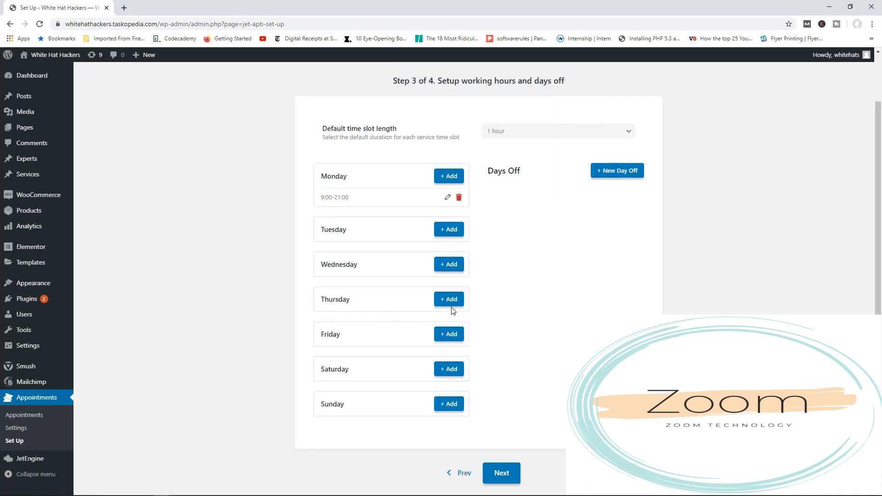
Add Wednesday work hours from 9:00 to 21:00 and save them.
click(449, 265)
click(458, 253)
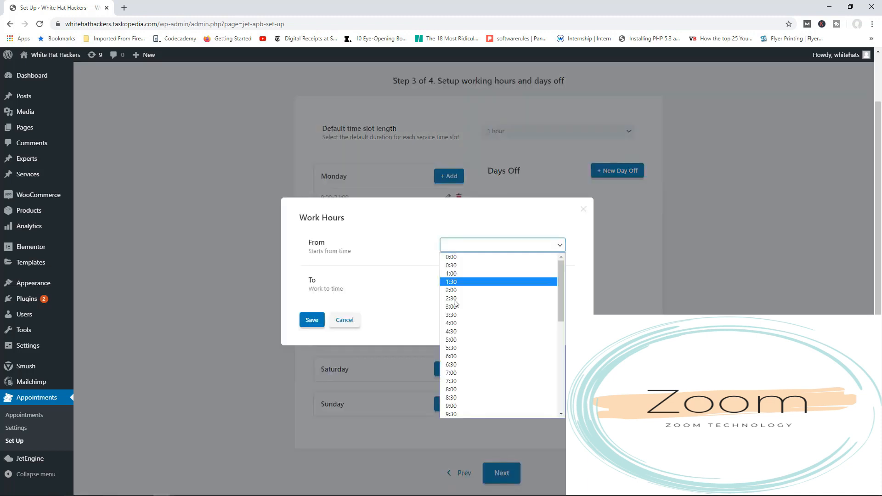
scroll(475, 363, down, 4)
scroll(473, 356, up, 4)
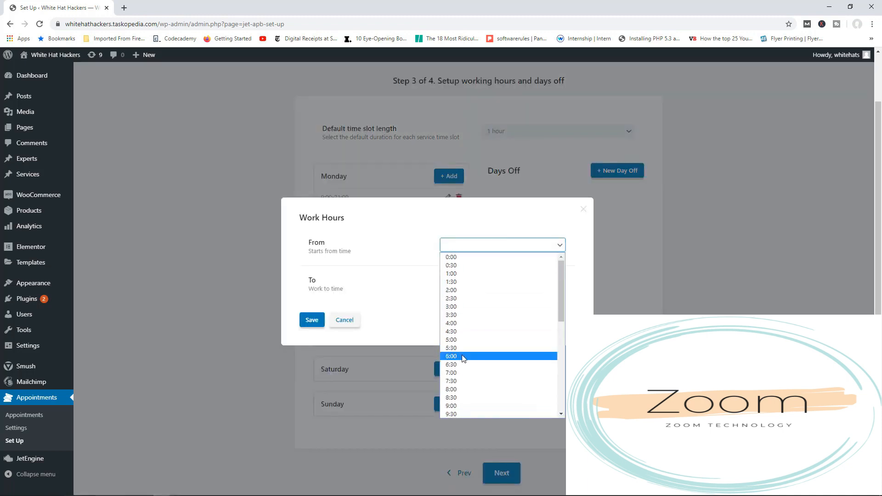
scroll(463, 354, down, 2)
click(459, 316)
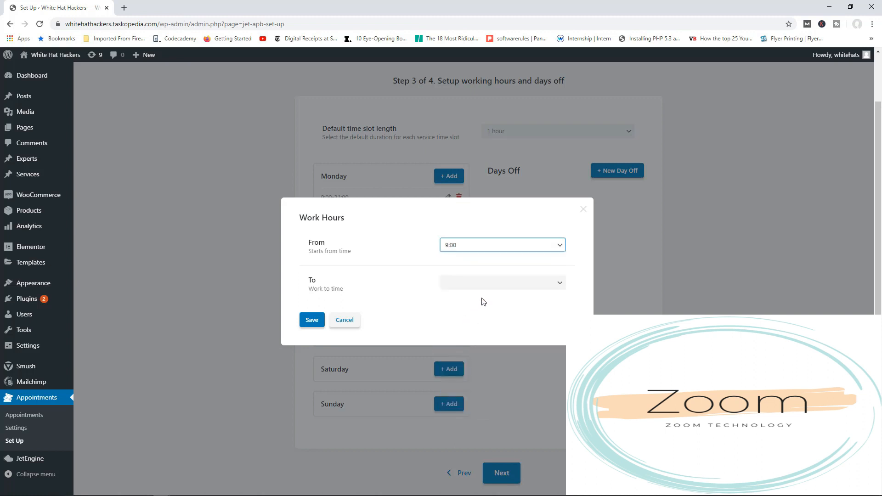
click(479, 284)
scroll(478, 349, down, 4)
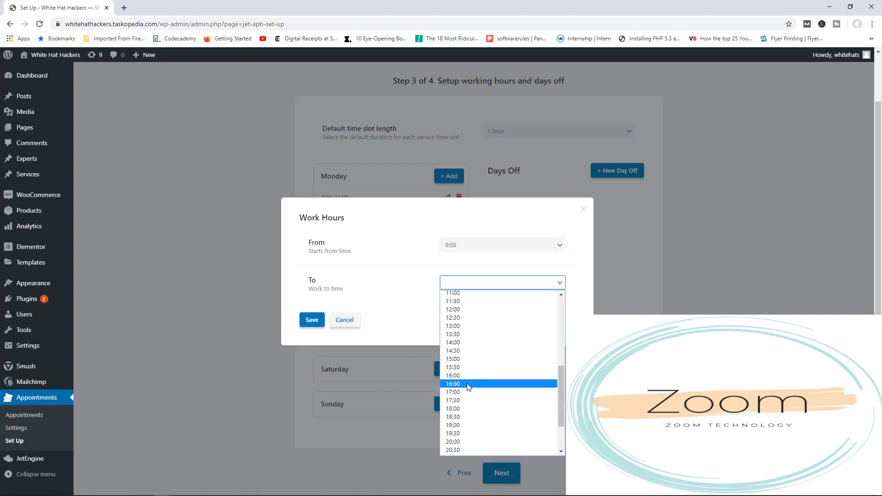
scroll(468, 441, down, 1)
scroll(466, 437, down, 1)
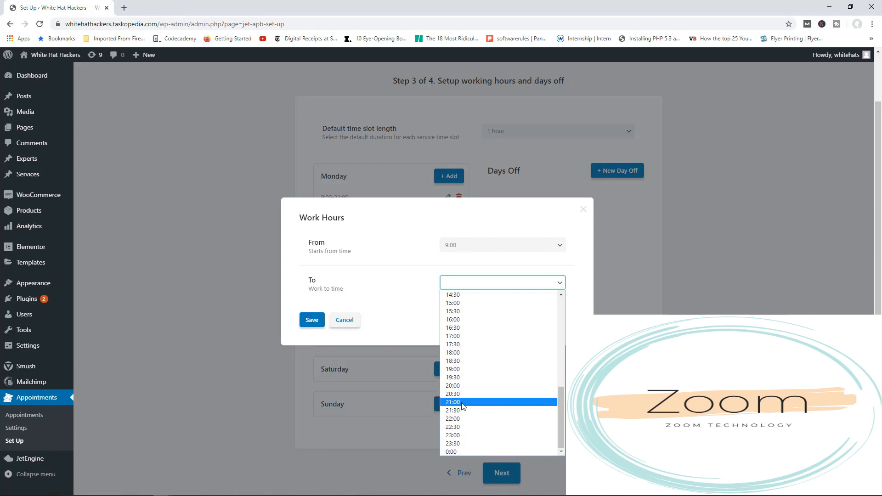
click(461, 403)
click(313, 320)
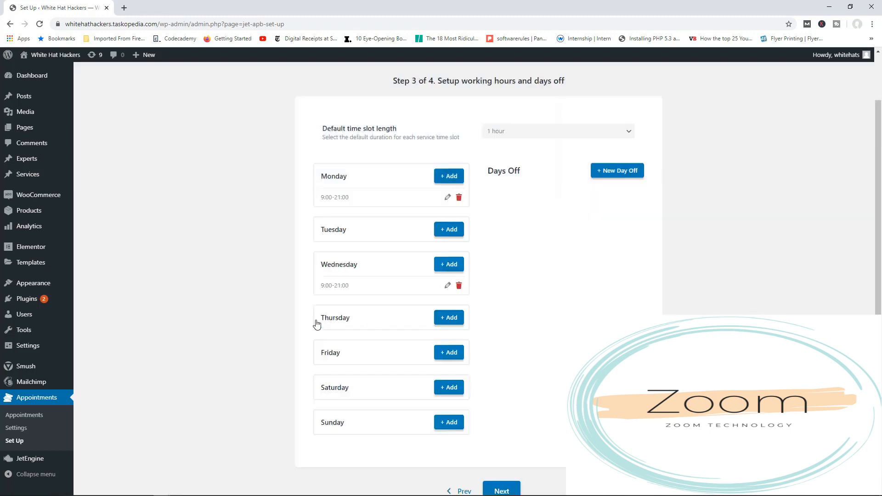
Add Friday work hours from 10:00 to 18:00 and save them.
click(449, 355)
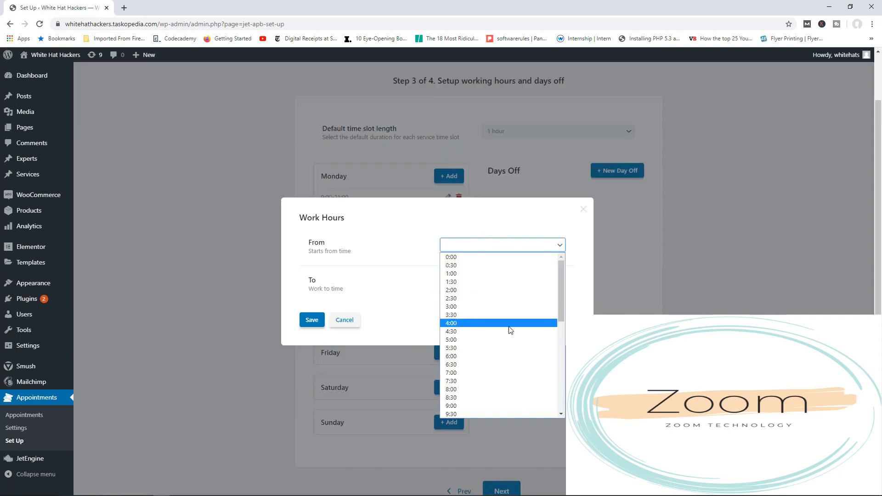
scroll(491, 329, down, 3)
click(476, 332)
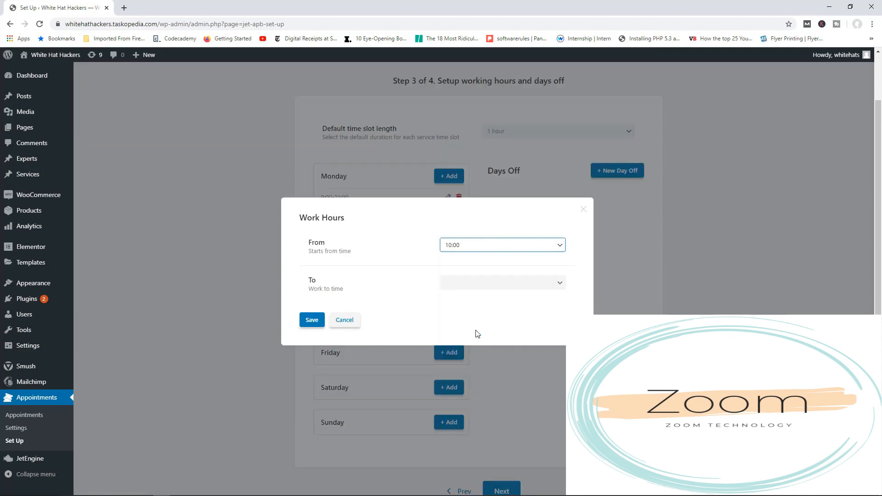
click(510, 286)
scroll(496, 359, down, 5)
scroll(473, 358, down, 3)
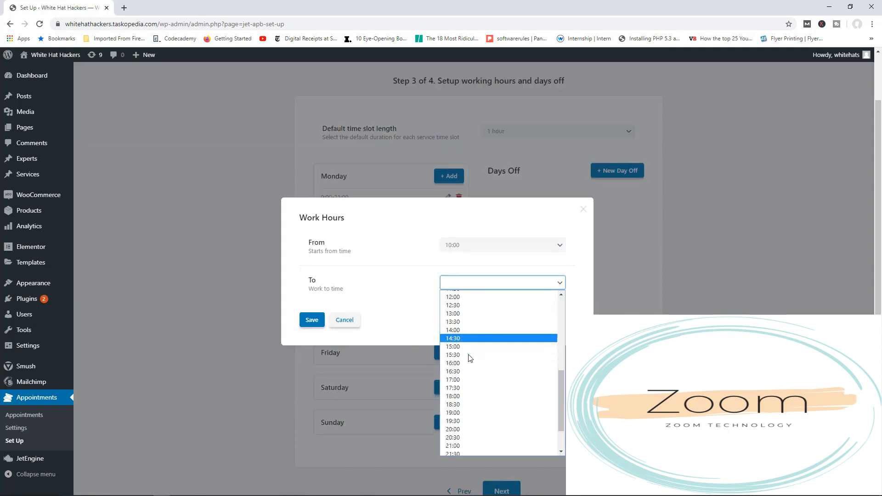
click(465, 352)
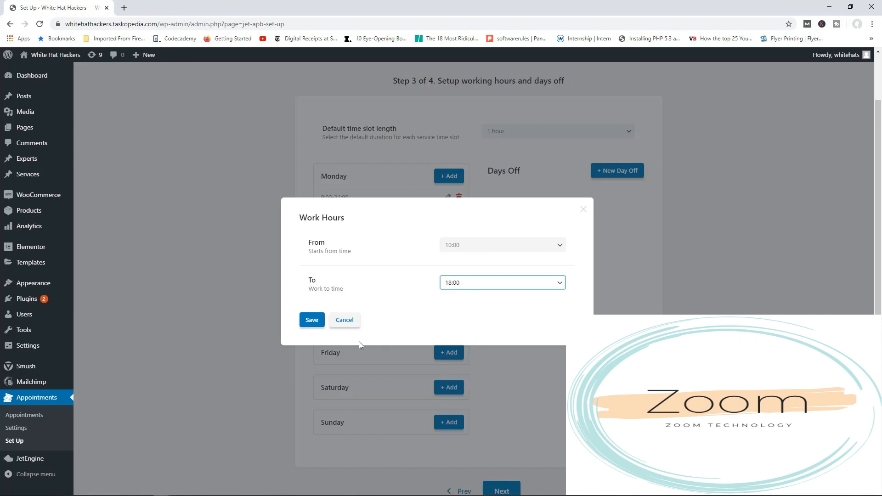
click(312, 322)
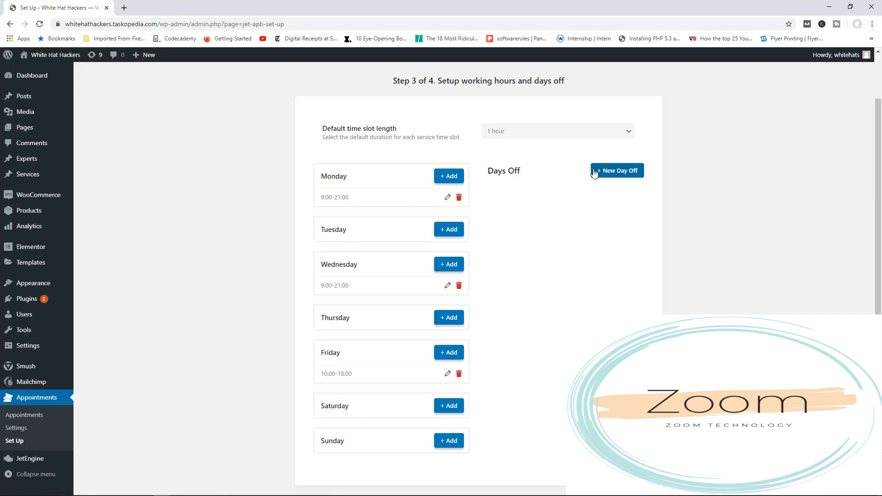
Continue to the additional options setup and enable WooCommerce Integration.
scroll(593, 210, down, 1)
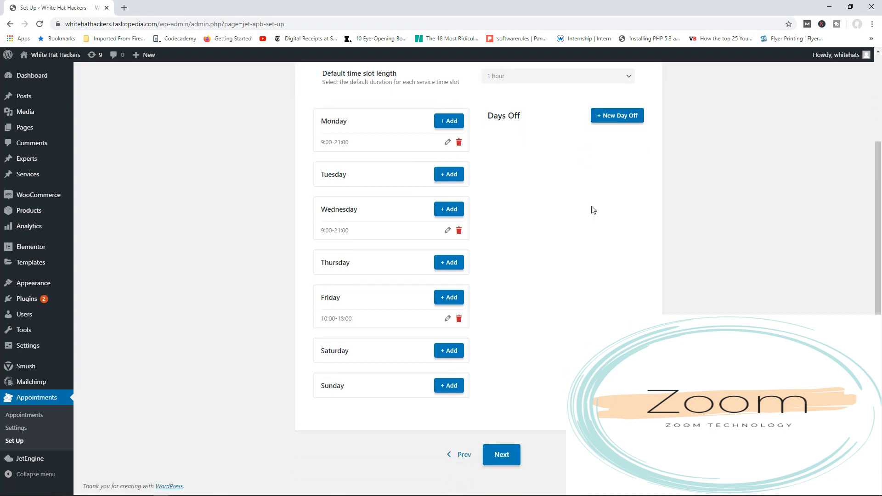
click(502, 455)
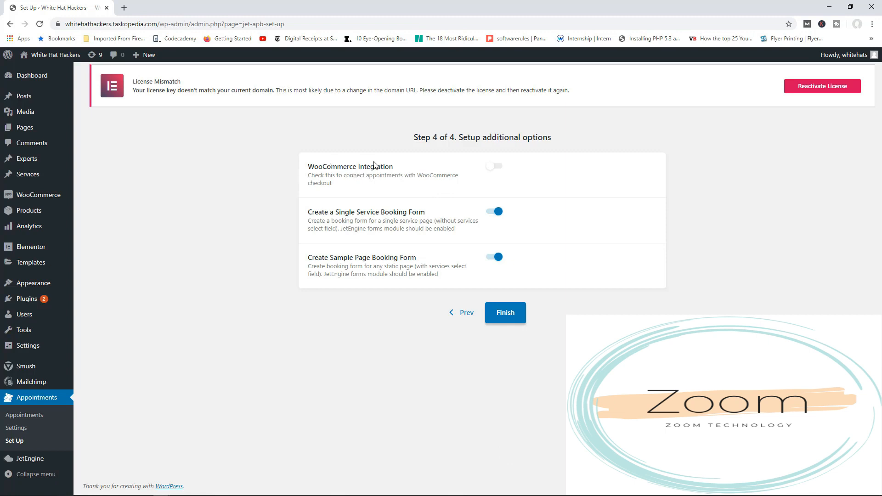
click(493, 166)
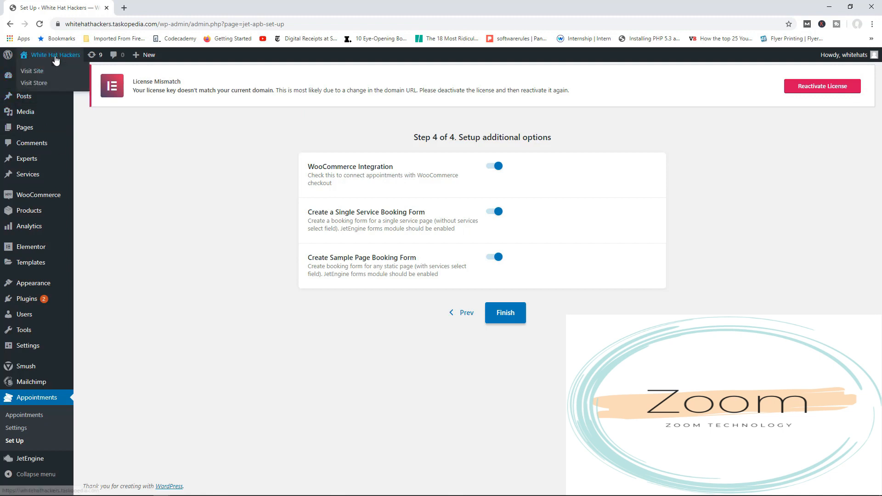
Open the live White Hat Hackers site in a new tab and examine the service cards in its Services section.
right_click(53, 57)
click(73, 65)
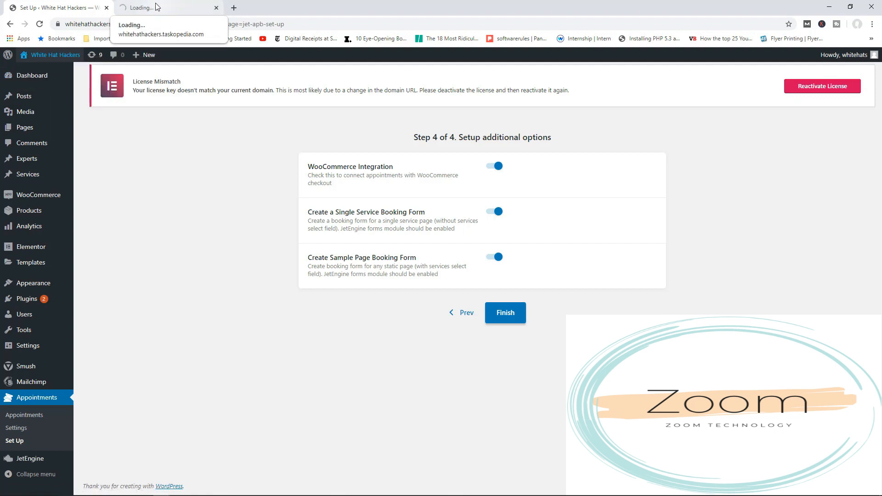
click(161, 5)
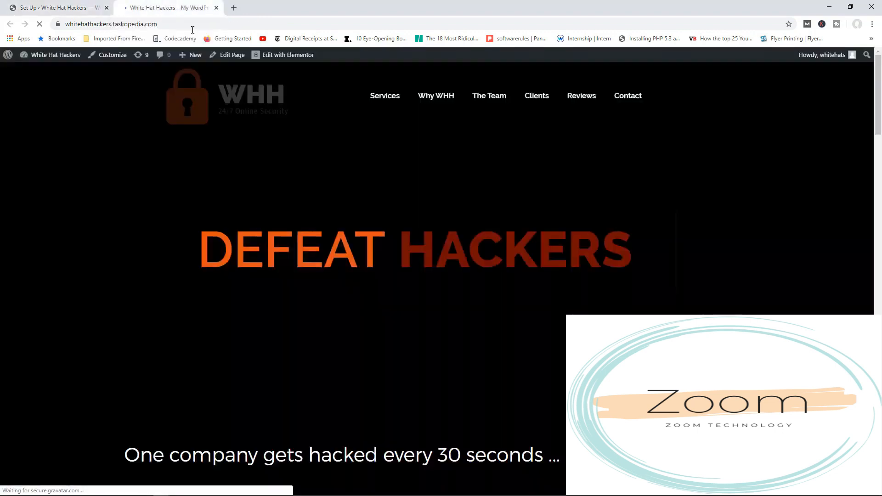
scroll(543, 207, down, 10)
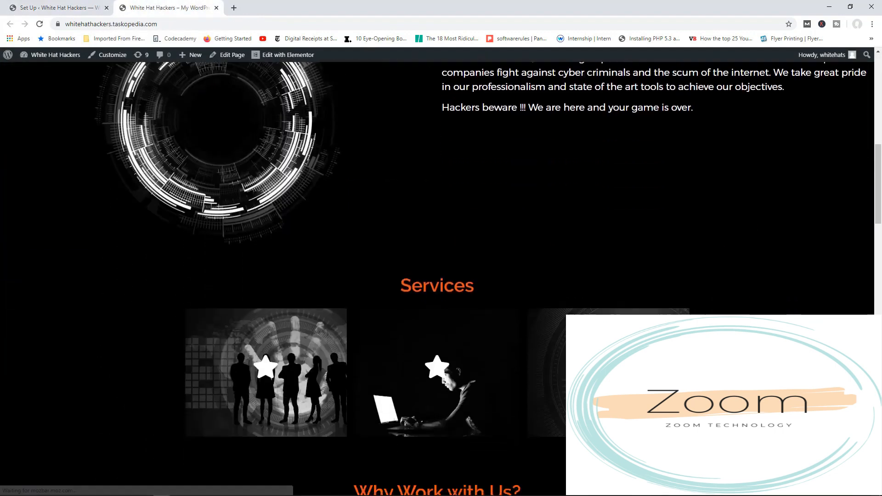
mouse_move(282, 271)
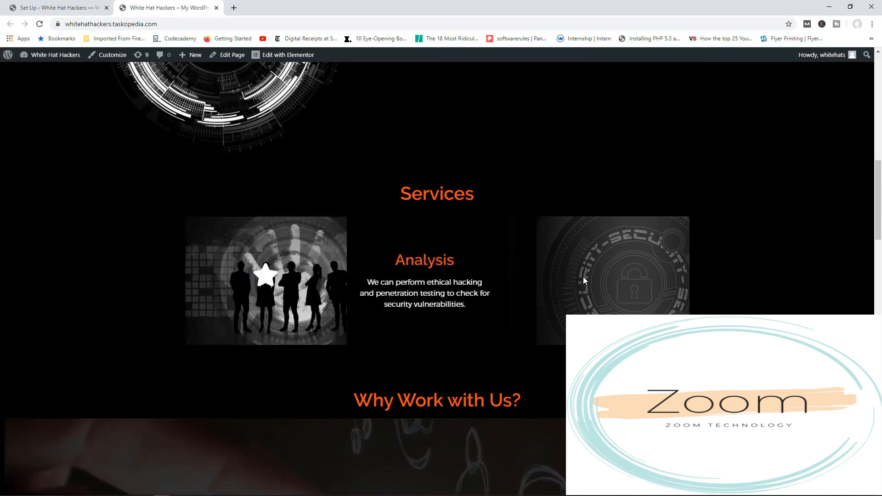
mouse_move(584, 279)
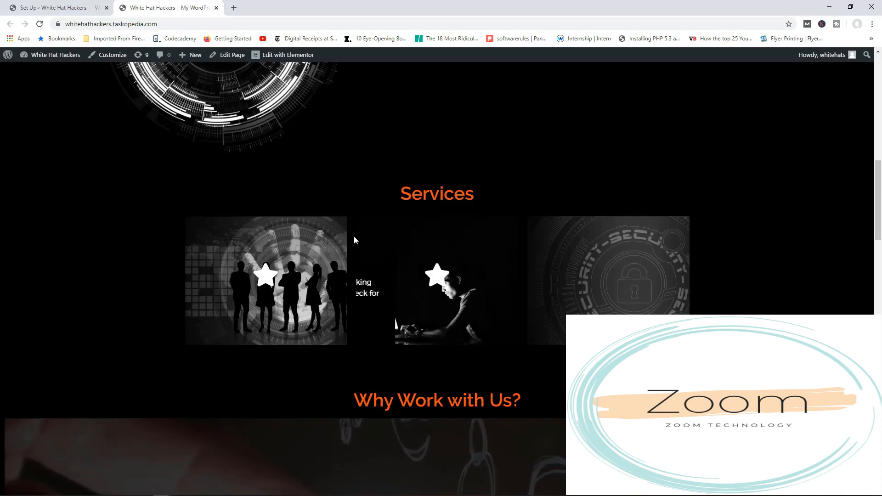
click(55, 7)
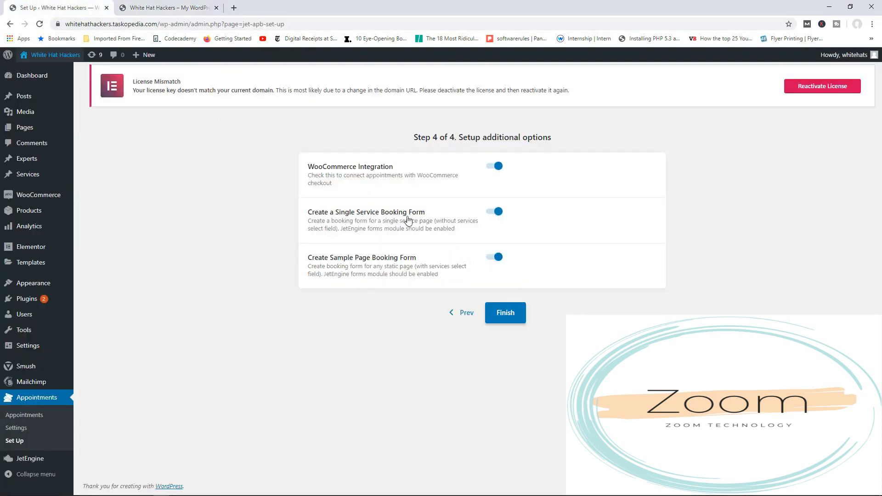
click(170, 8)
mouse_move(370, 247)
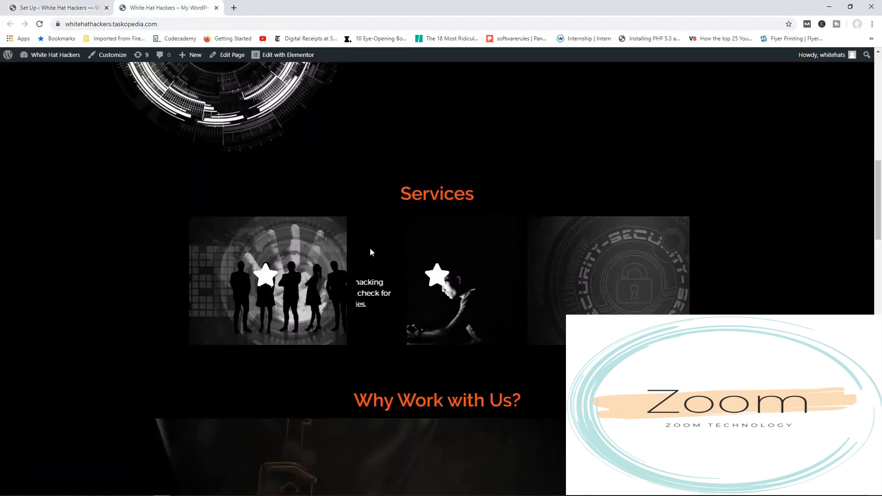
mouse_move(297, 255)
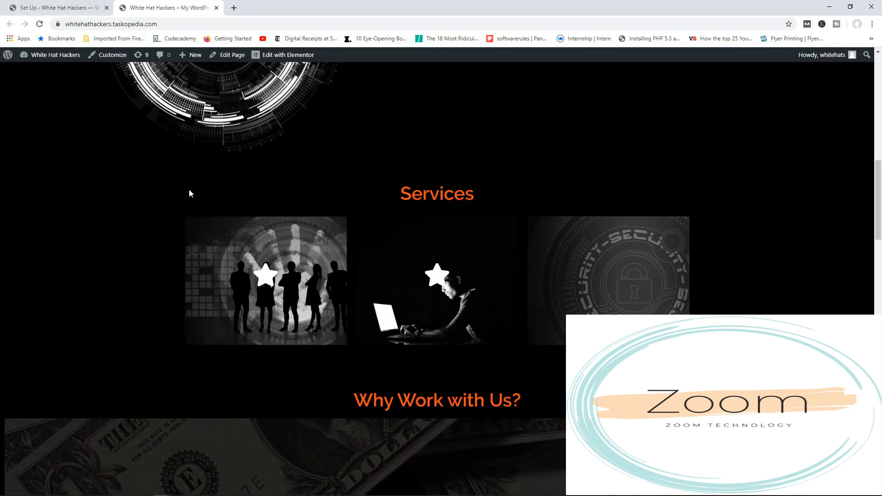
mouse_move(237, 245)
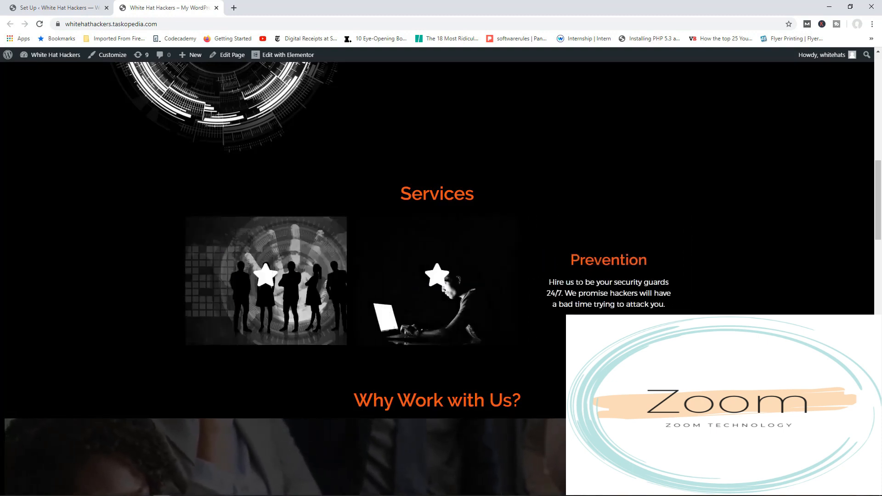
Finish the setup wizard with both booking forms enabled, open the plugin settings, and close the wizard's browser tab.
click(60, 7)
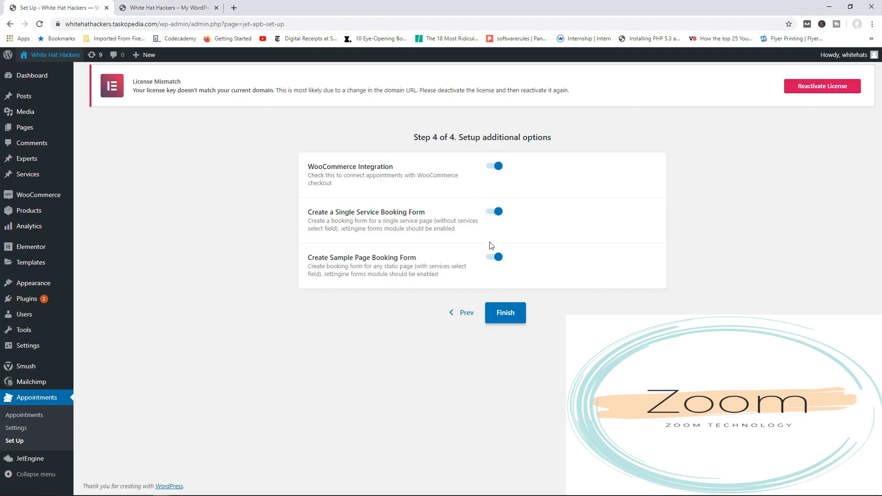
click(504, 318)
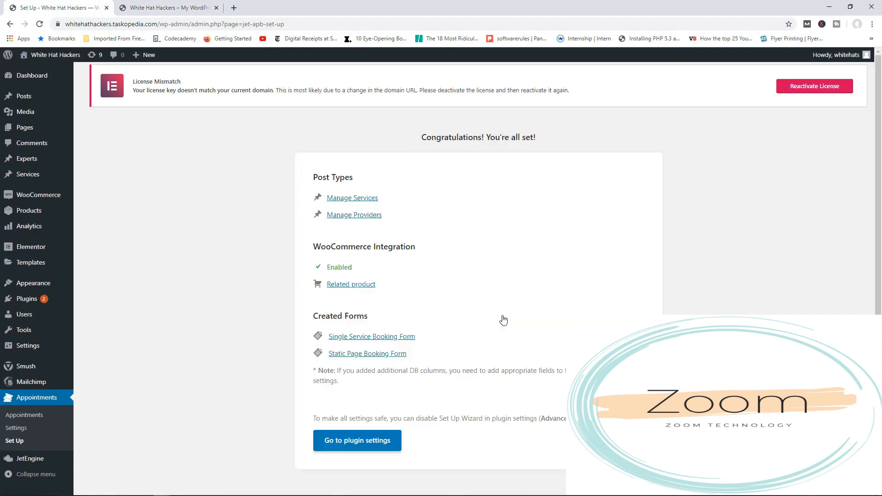
scroll(461, 273, down, 1)
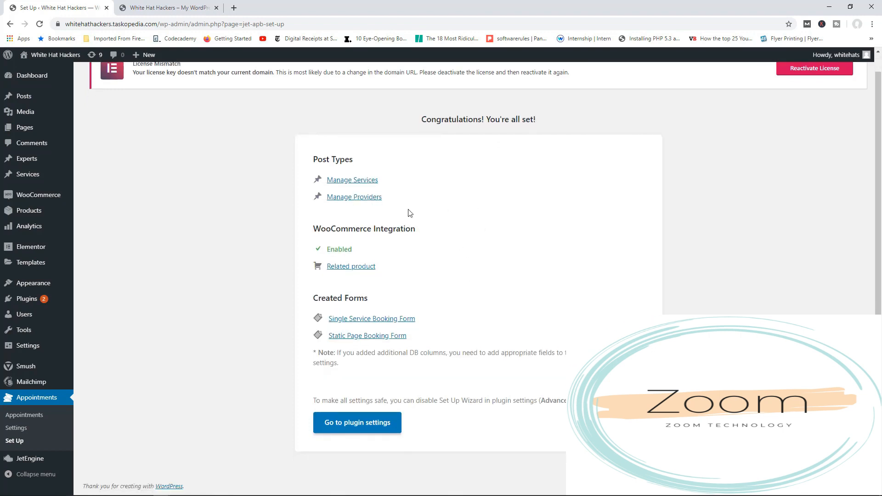
click(357, 424)
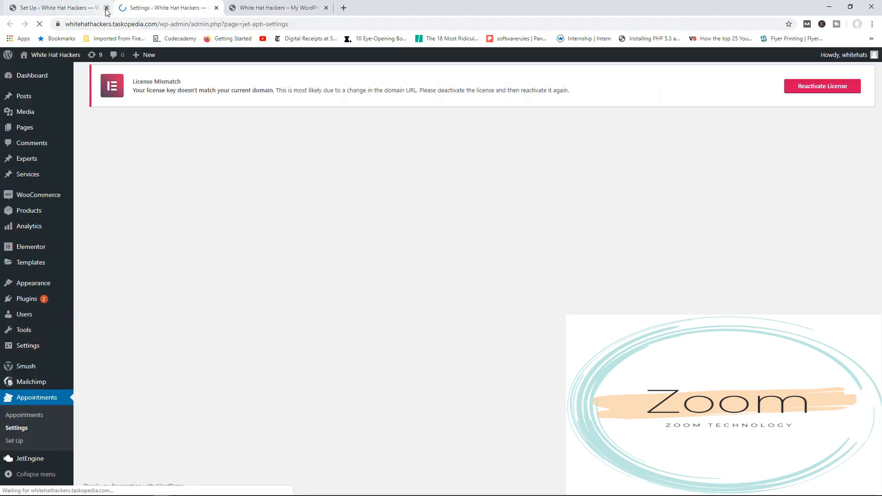
click(107, 8)
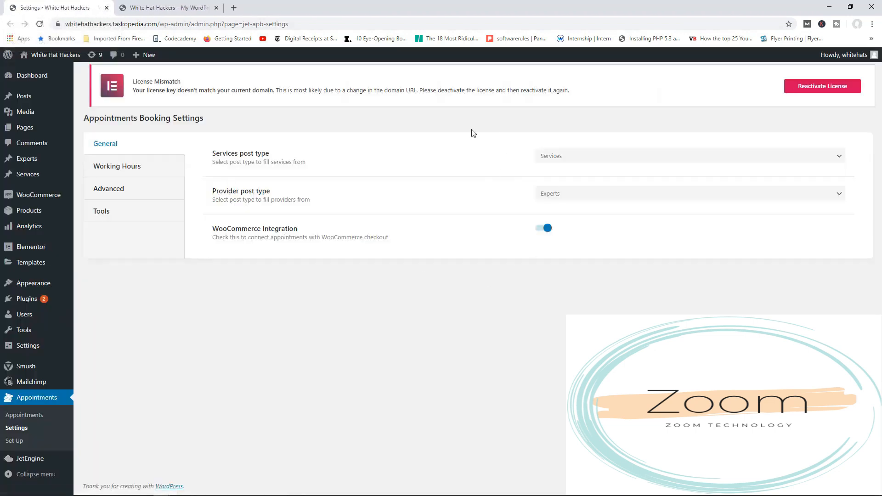
Review the working hours, and set the advanced availability check to Through all services.
click(137, 167)
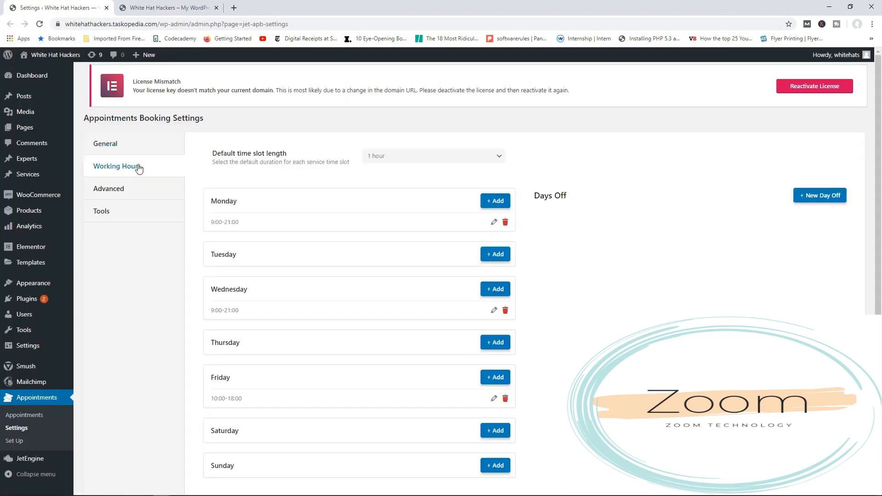
click(118, 195)
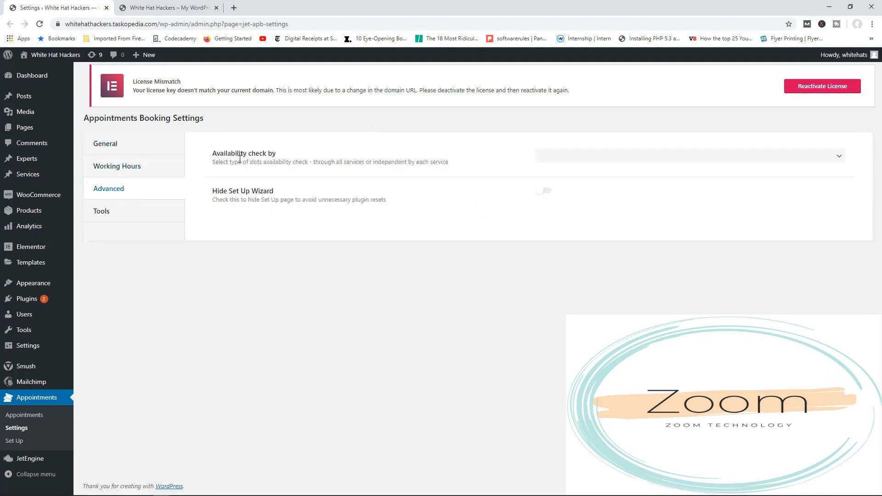
click(587, 156)
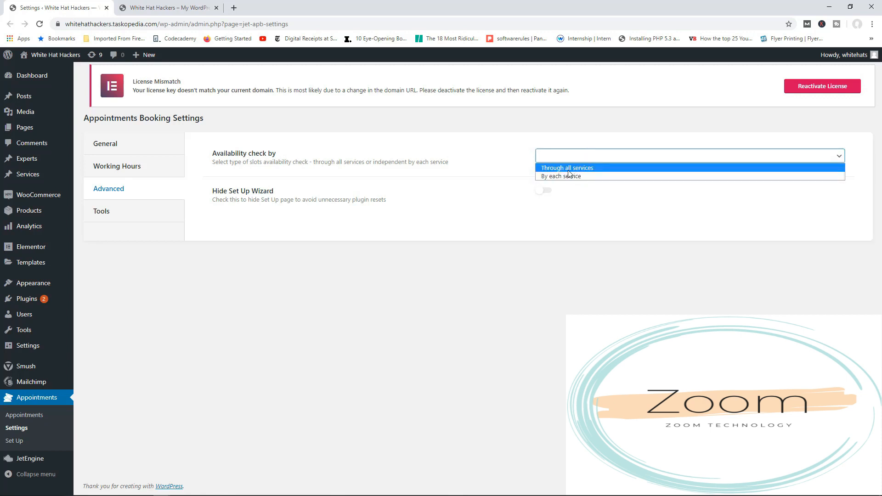
click(569, 170)
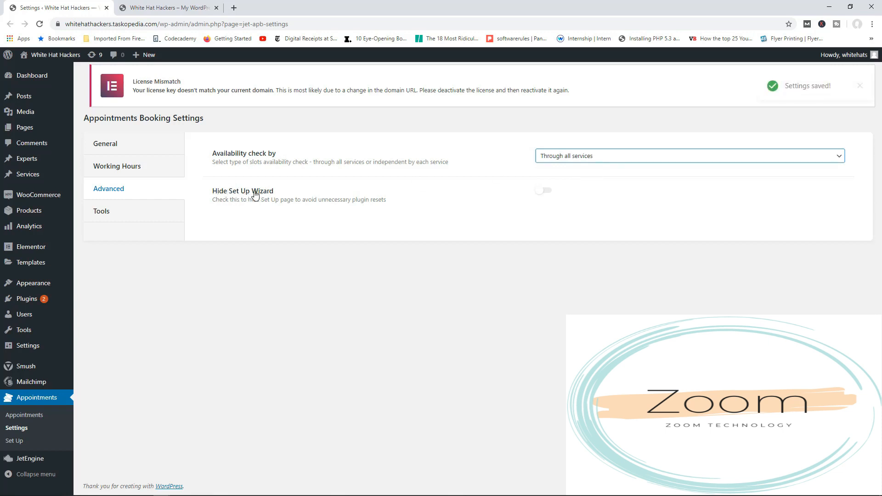
Enable Hide Set Up Wizard, reload the settings page, and reopen the advanced appointment settings.
click(545, 191)
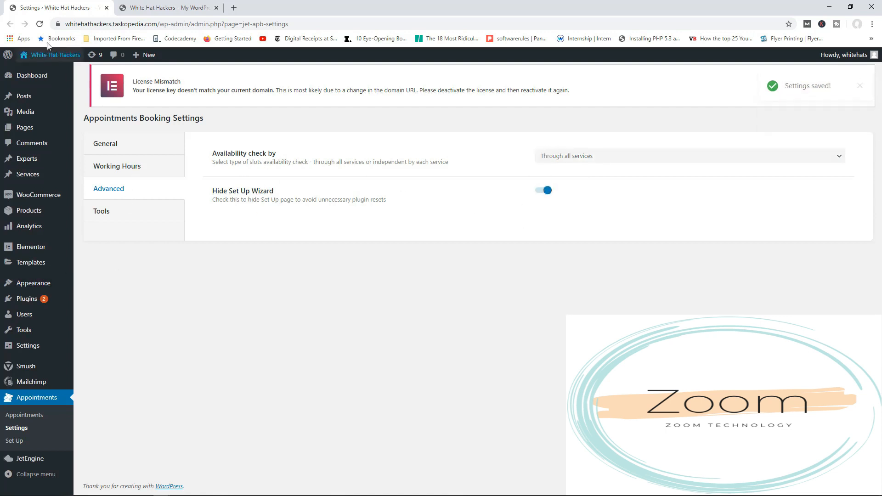
click(39, 25)
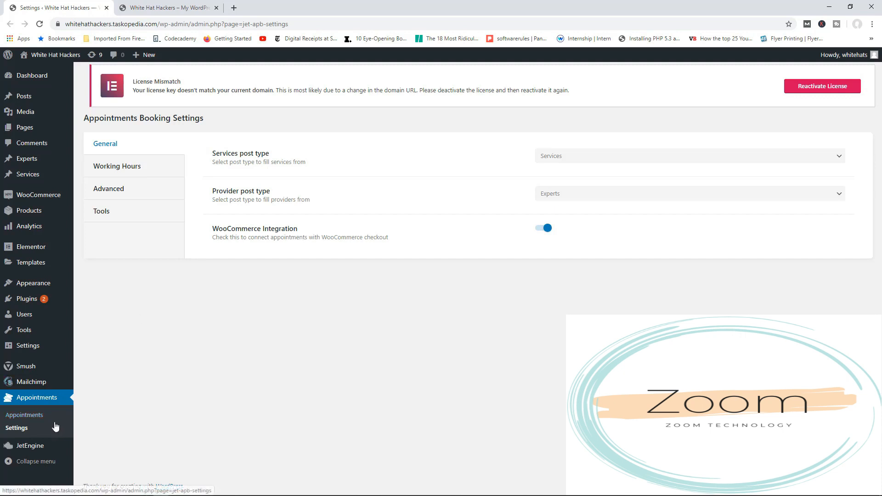
click(114, 192)
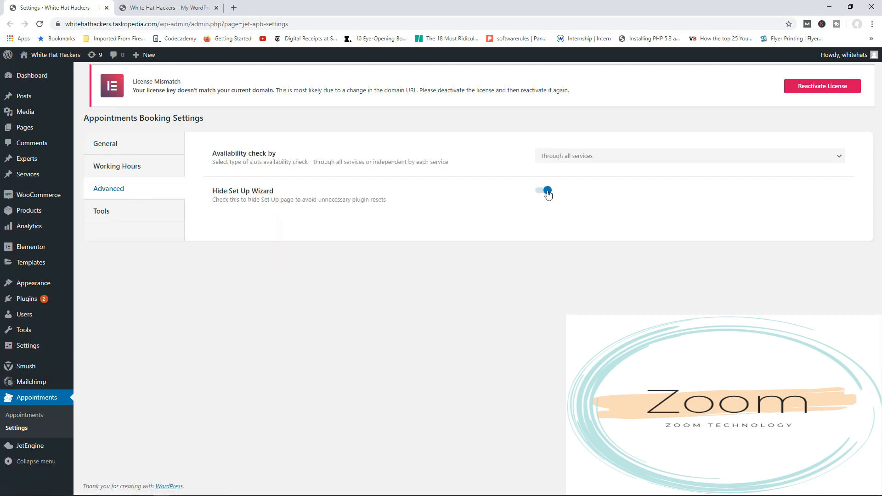
Disable Hide Set Up Wizard, and look over the booking tools and the appointments list.
click(546, 190)
click(110, 223)
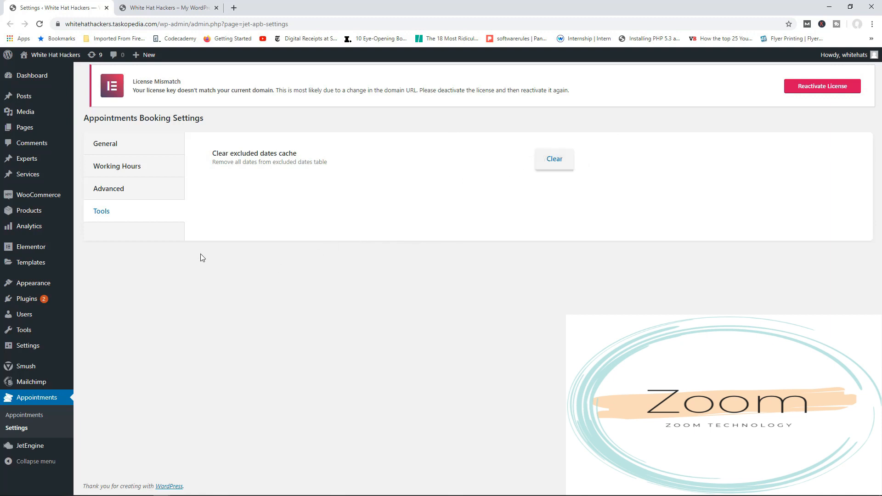
mouse_move(67, 375)
click(42, 421)
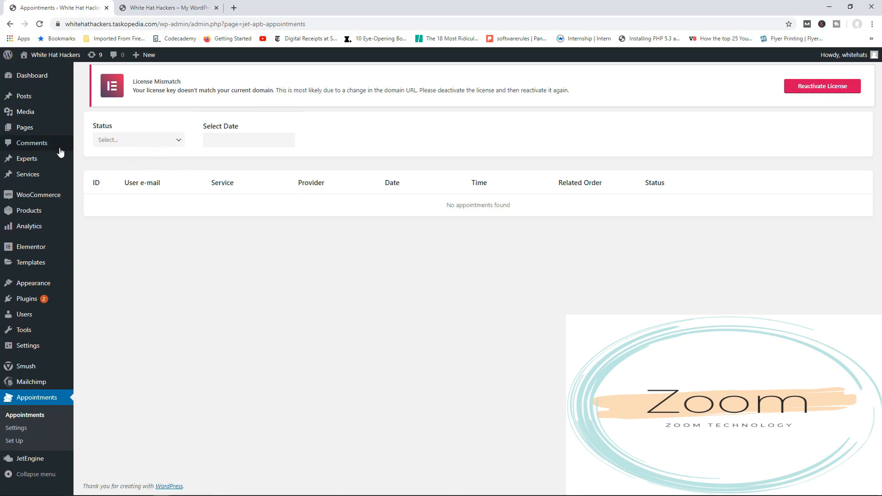
Create a new Experts post titled with the full name of the Ethical Hacker from the live site's team section.
mouse_move(39, 161)
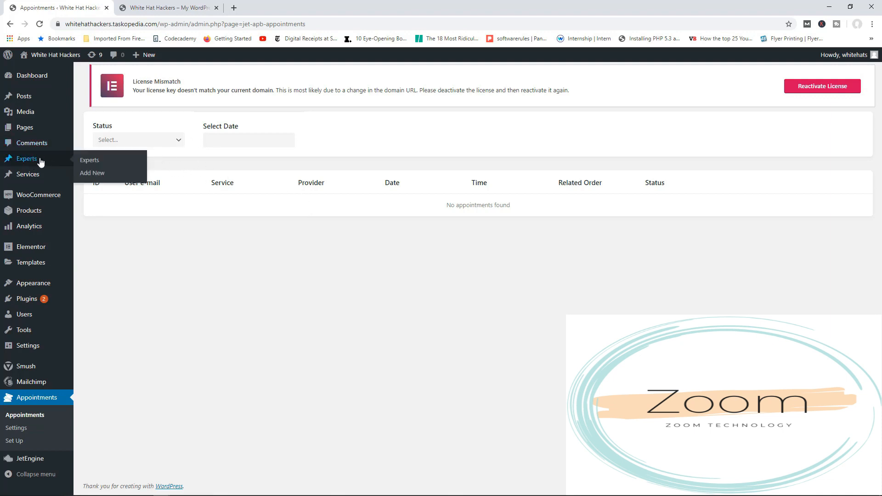
click(100, 175)
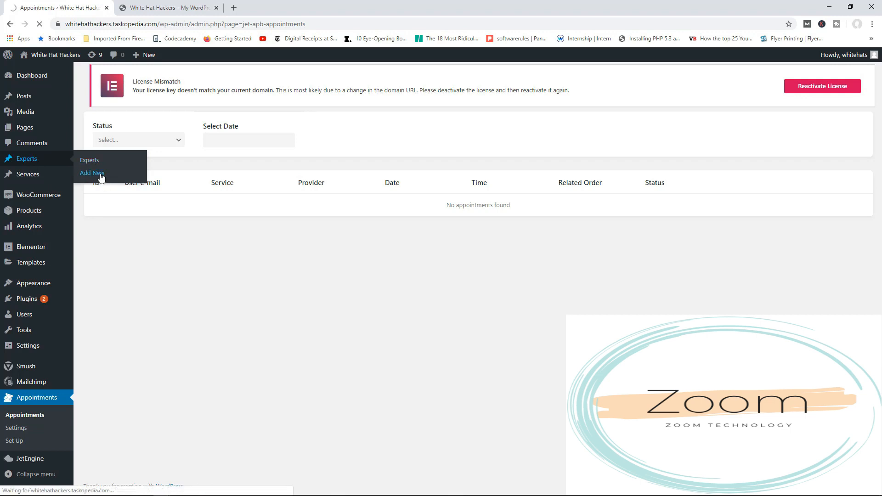
click(179, 9)
scroll(455, 236, down, 3)
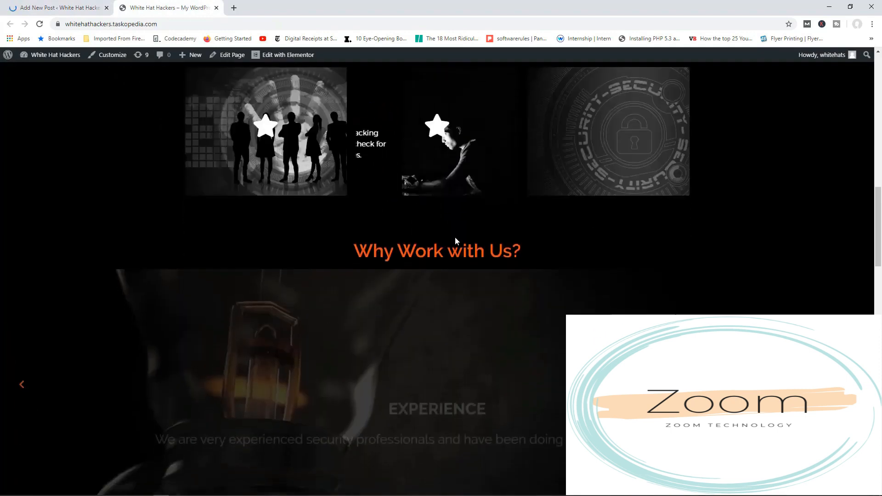
scroll(456, 234, down, 12)
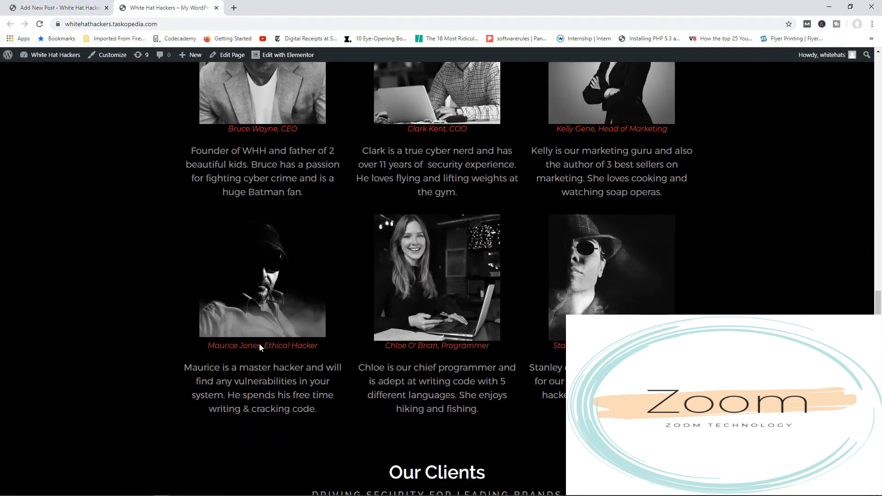
click(59, 8)
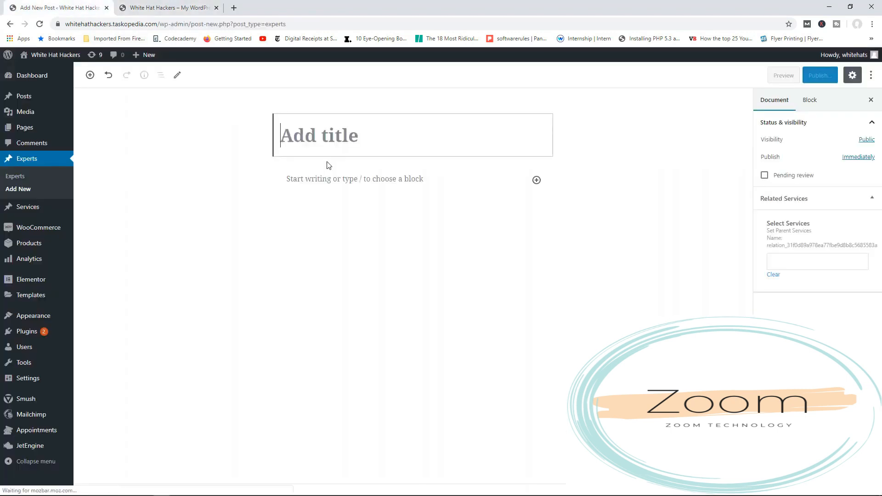
text(Ma)
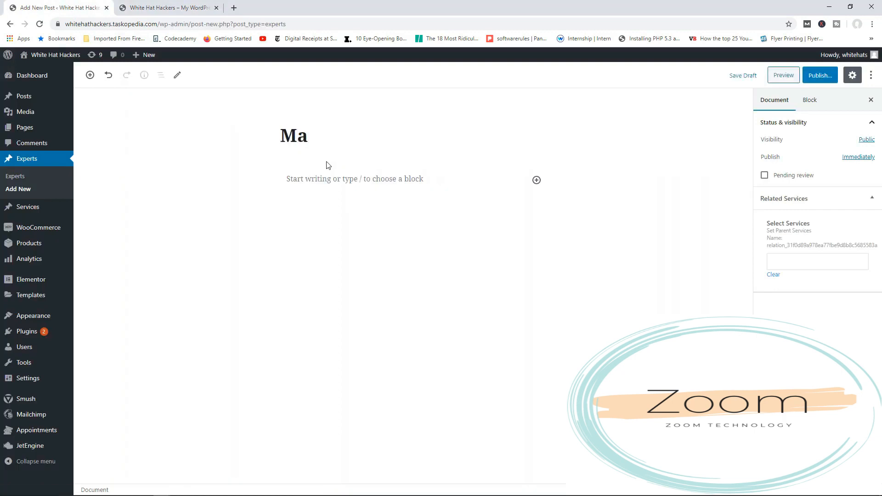
text(urice Jo)
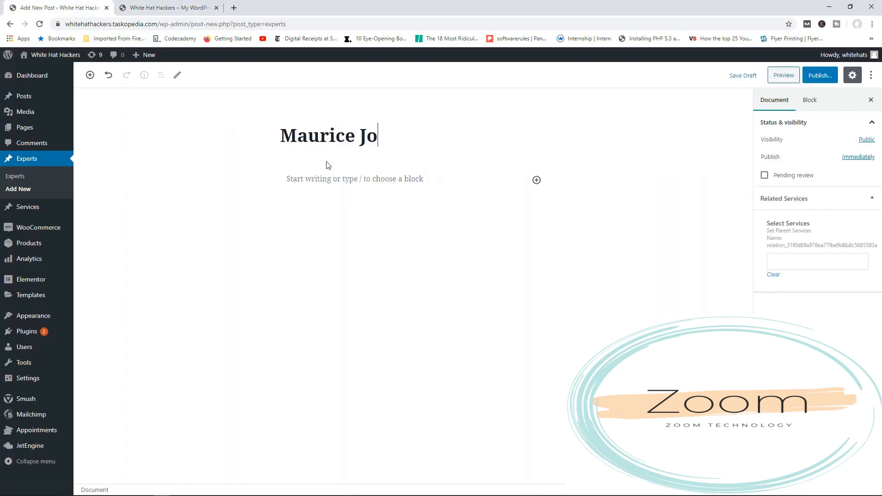
text(nes)
Search the expert's related services for "cons", and publish the expert post.
click(784, 266)
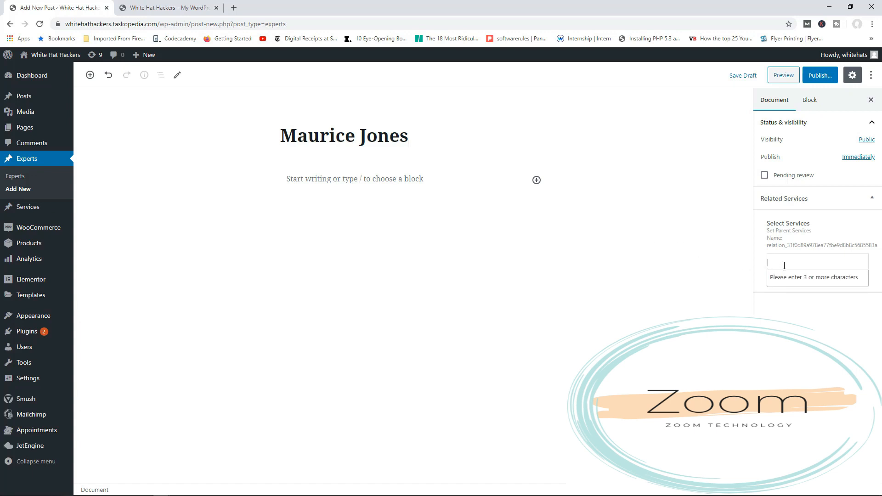
text(consu)
mouse_move(32, 216)
click(822, 74)
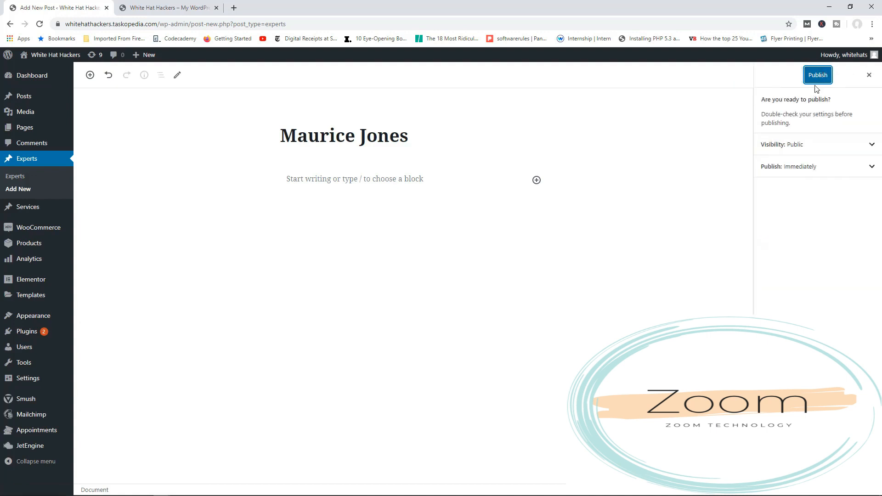
click(819, 75)
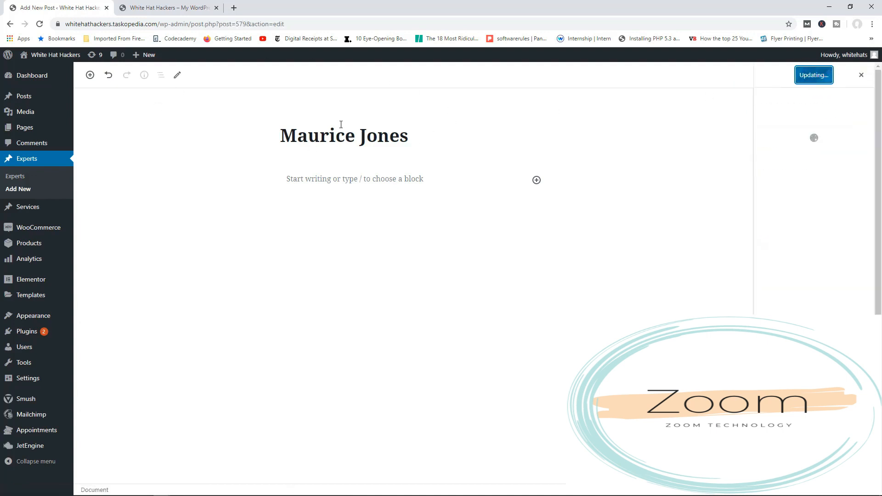
Check the live site, and create a new Services post titled Consultancy.
click(172, 10)
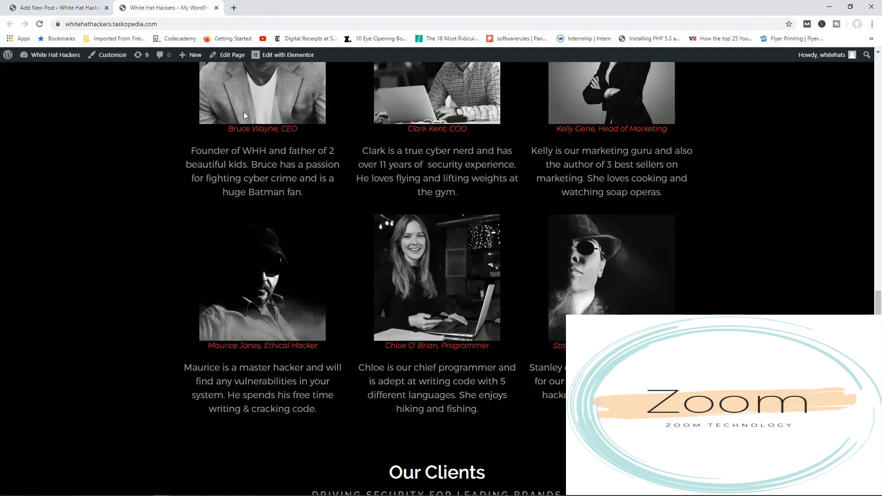
scroll(567, 262, up, 1)
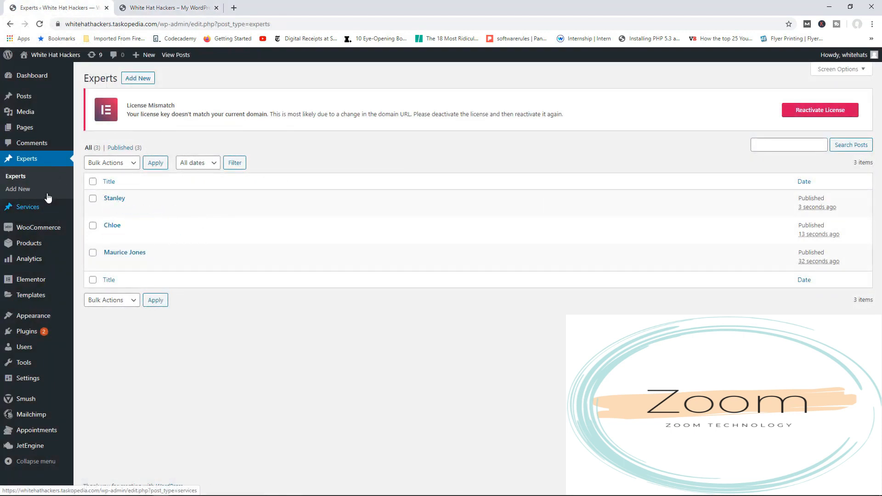
mouse_move(48, 210)
click(95, 222)
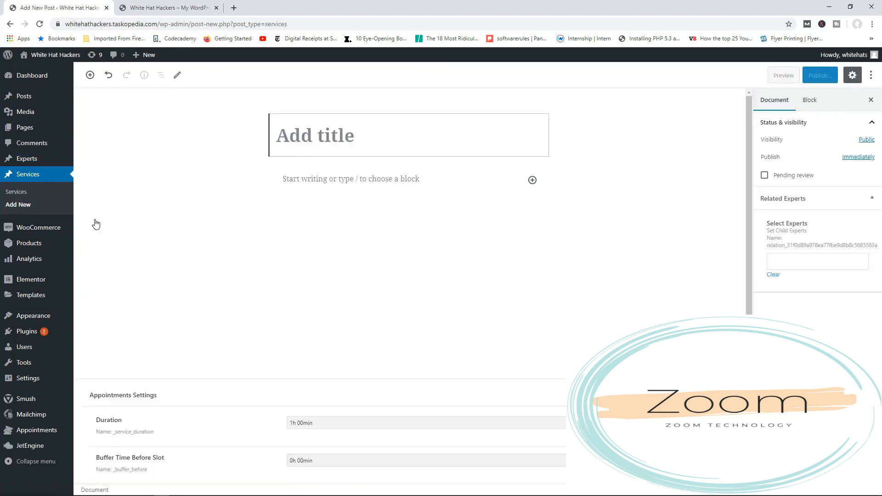
text(Consultancy)
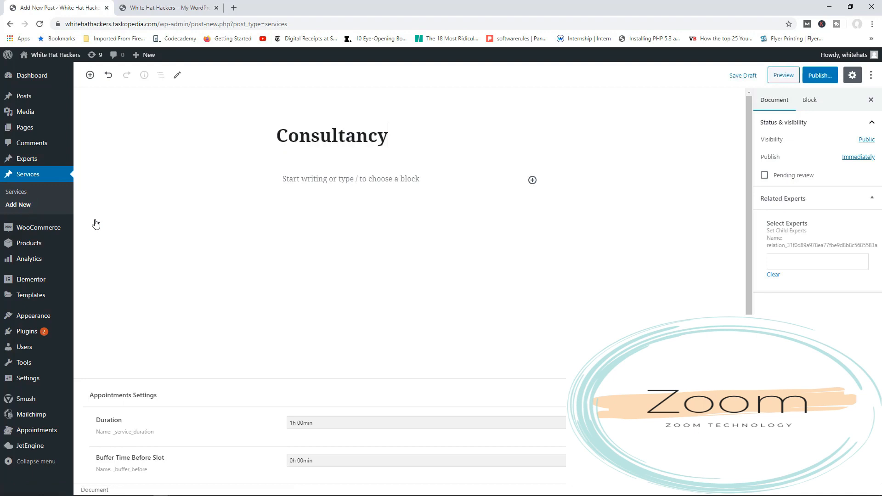
Assign the Ethical Hacker and the Programmer as related experts of the Consultancy service, and publish it.
mouse_move(50, 161)
text(ma)
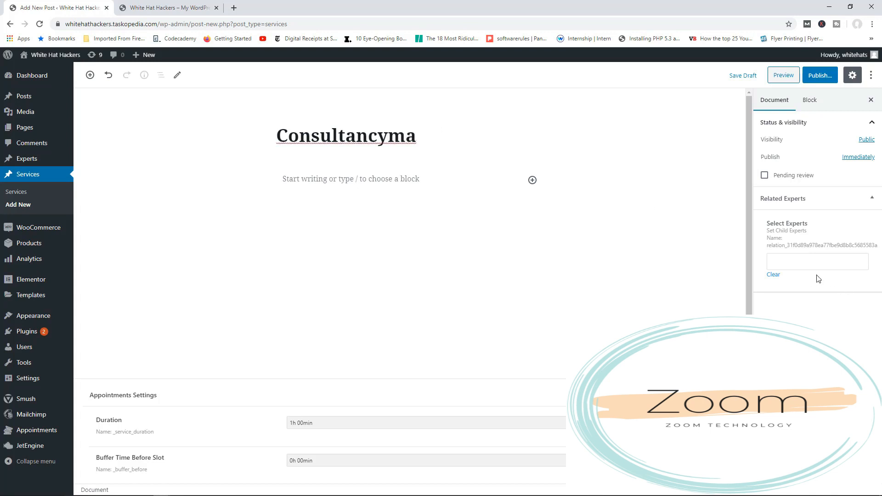
key(BackSpace)
key(BackSpace)
click(807, 265)
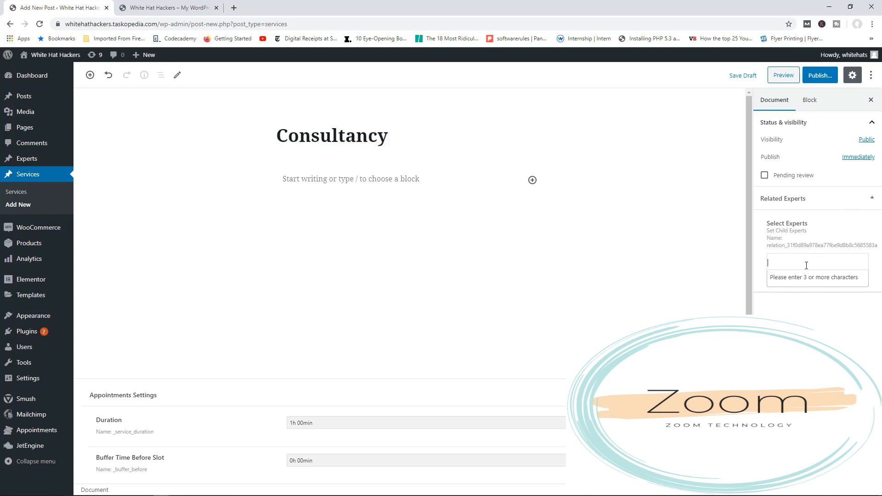
text(mau)
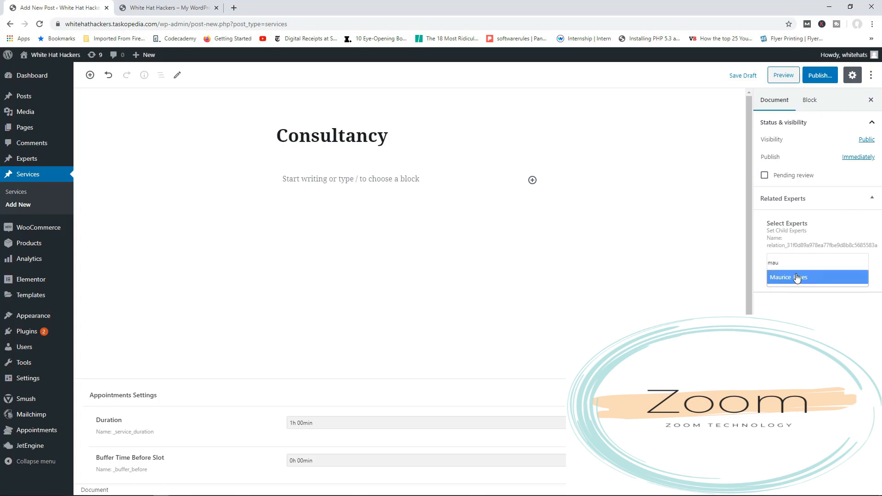
click(798, 278)
text(chloe)
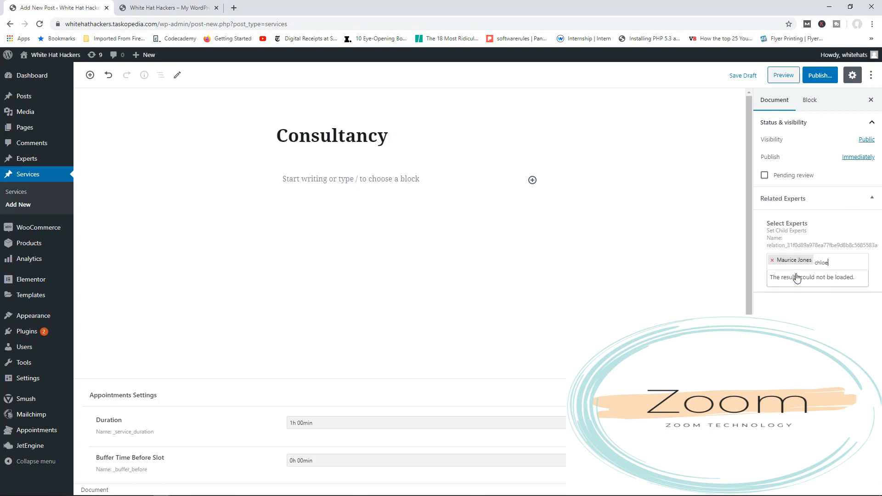
click(797, 278)
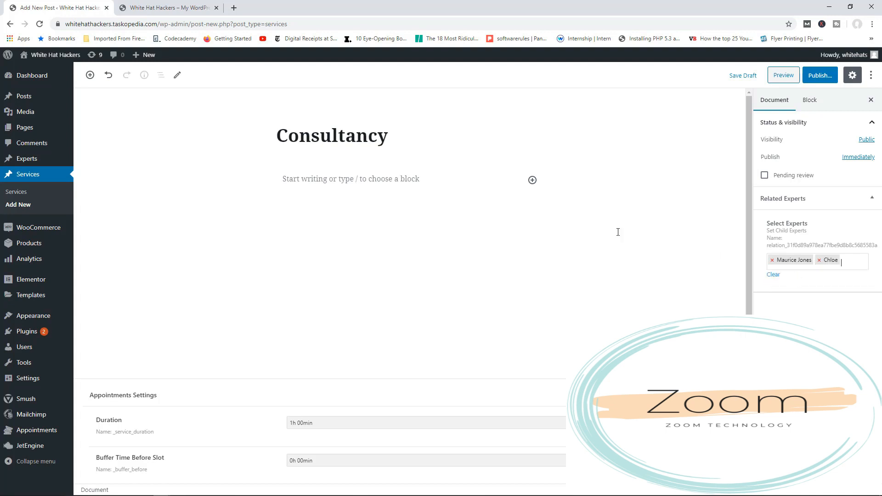
click(820, 76)
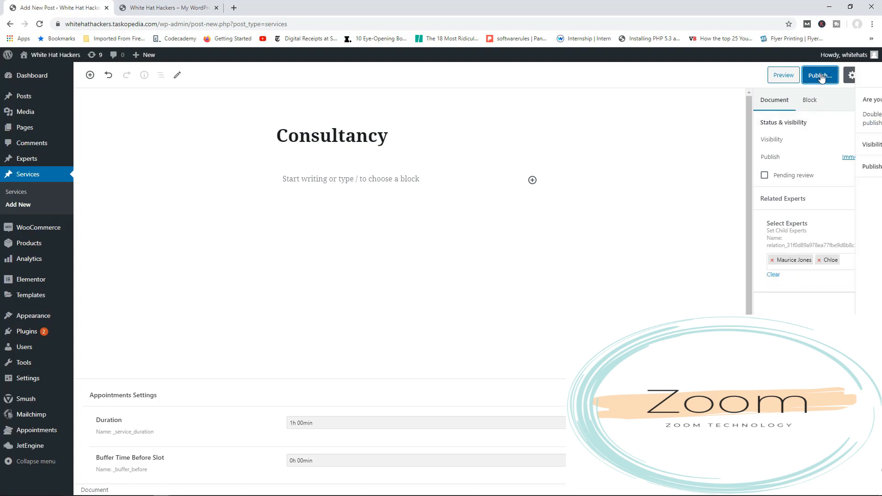
click(822, 78)
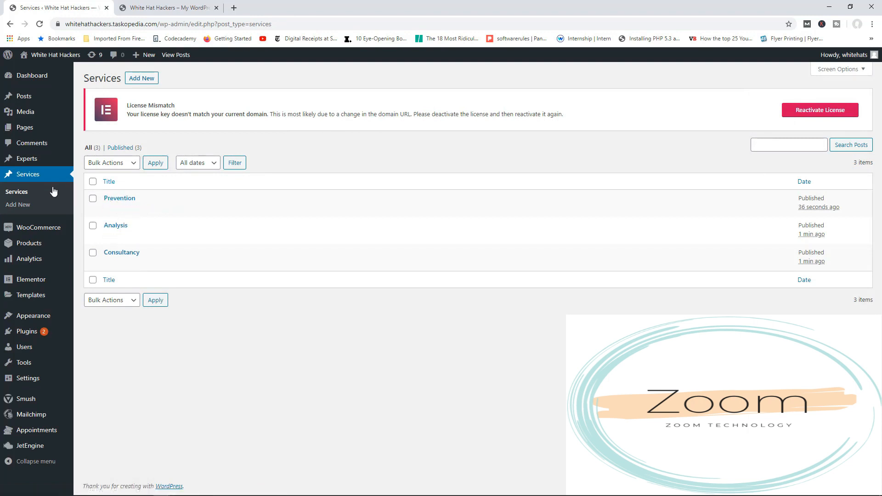
Open the Static Page Booking Form for editing from the JetEngine forms list.
mouse_move(33, 162)
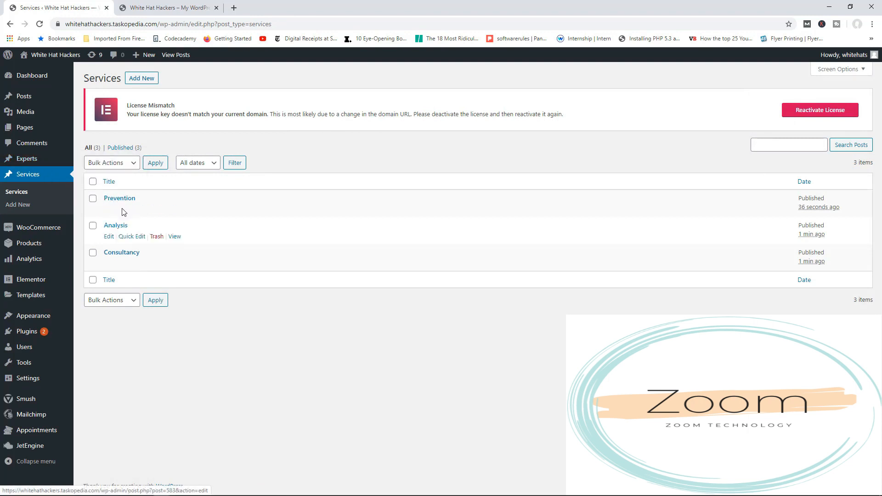
mouse_move(44, 267)
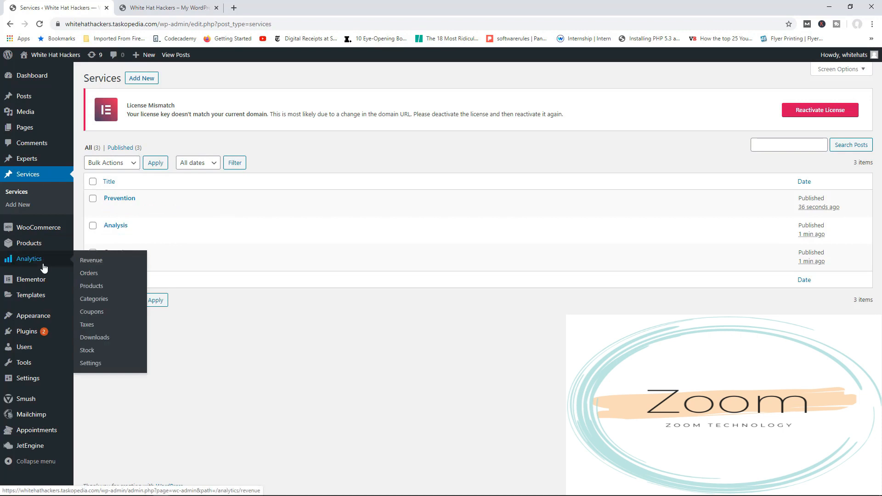
mouse_move(46, 449)
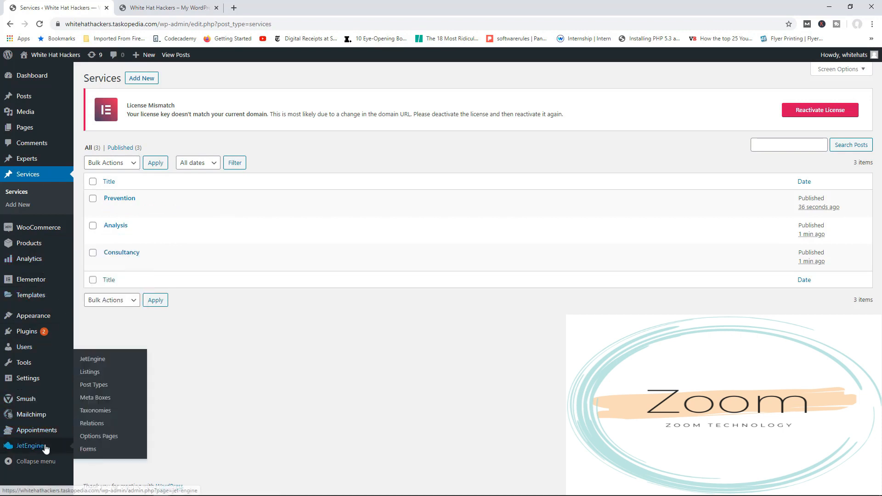
click(95, 454)
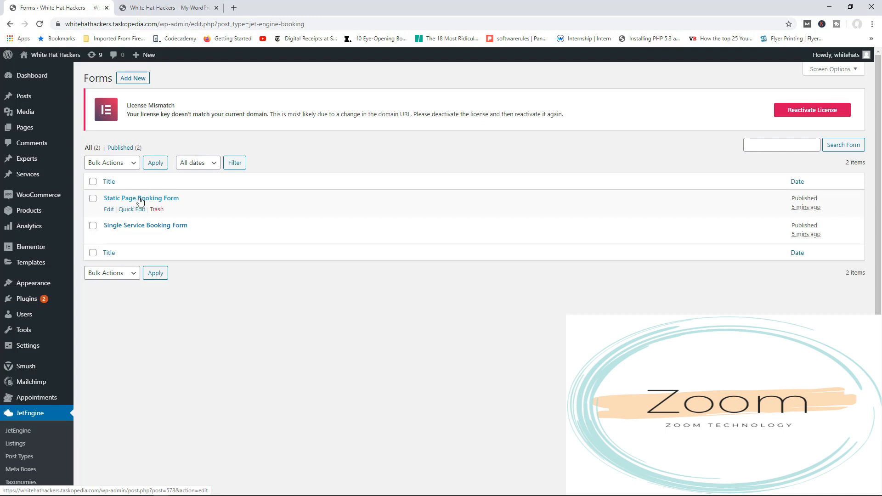
click(109, 210)
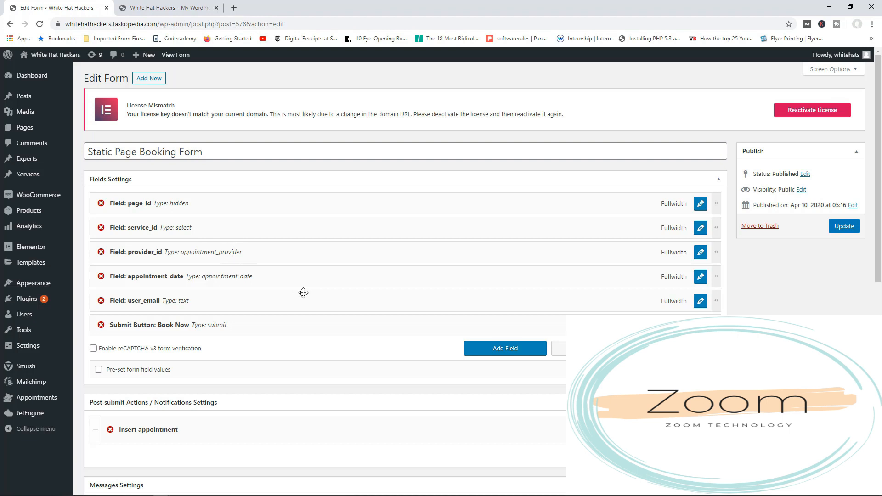
Add a new field to the Static Page Booking Form and set its type to Number.
click(500, 351)
scroll(430, 374, down, 2)
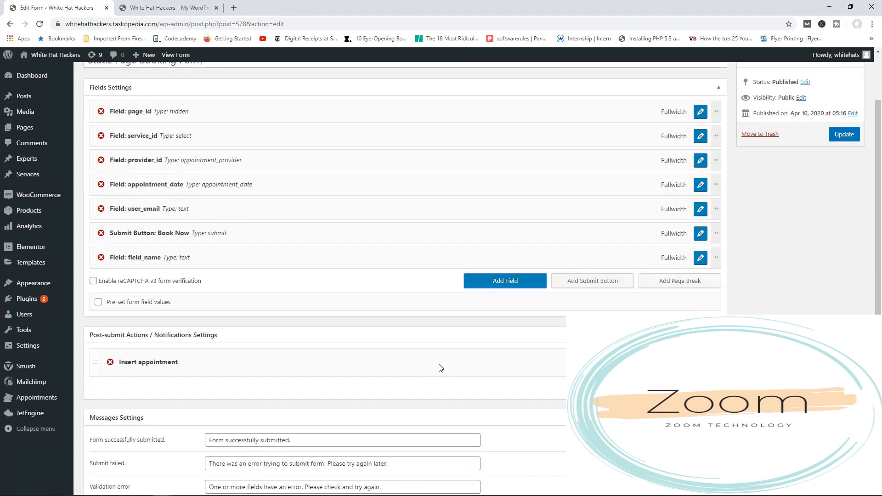
click(700, 258)
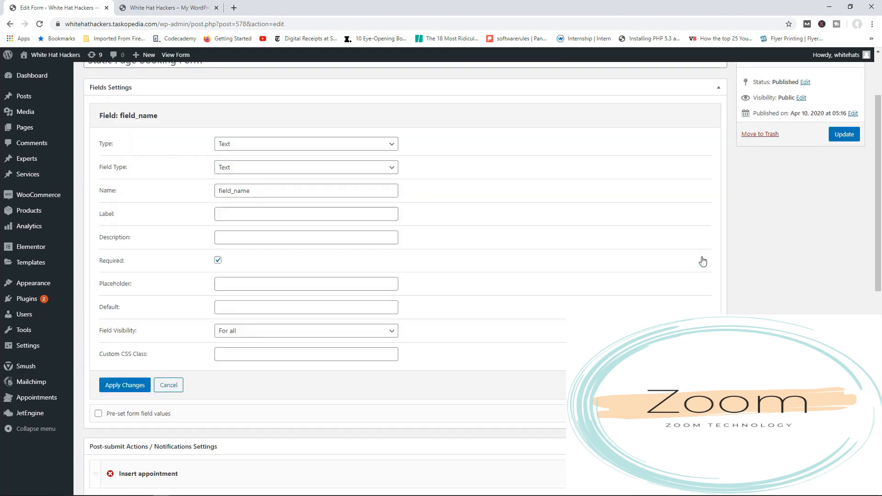
click(256, 148)
click(239, 216)
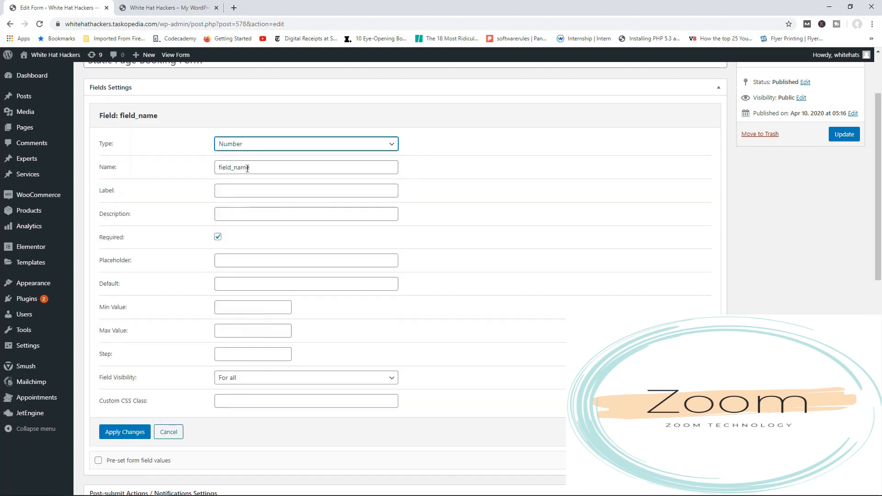
Name the number field phone_number, label it Phone, and apply the changes.
click(248, 167)
double_click(247, 167)
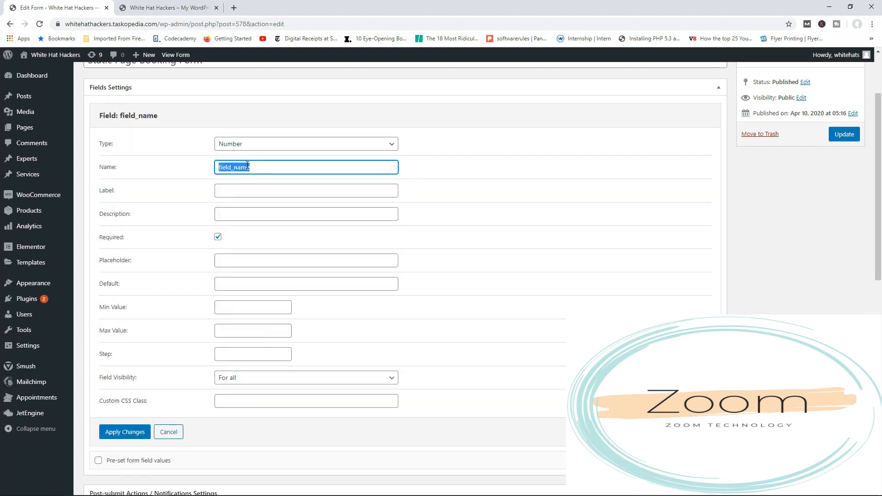
text(phone)
key(Tab)
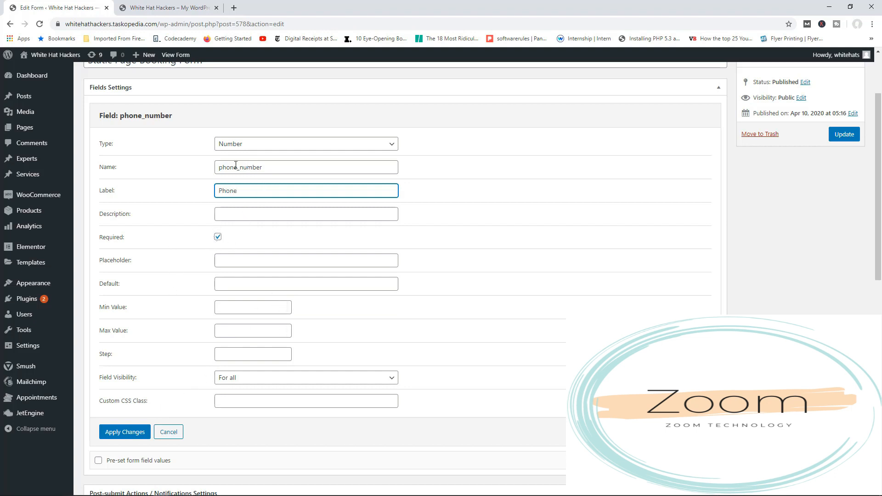
click(132, 433)
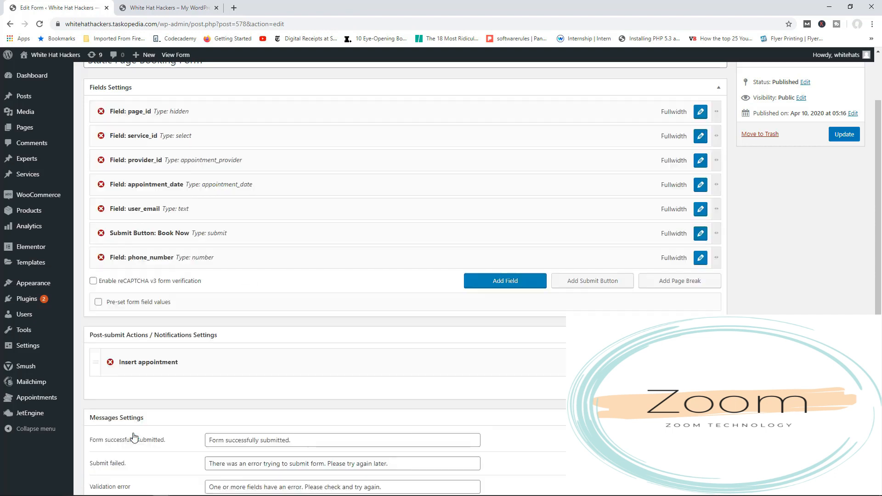
Add a text field named comments to the form, label it Your Comments, make it optional, and apply the changes.
click(509, 286)
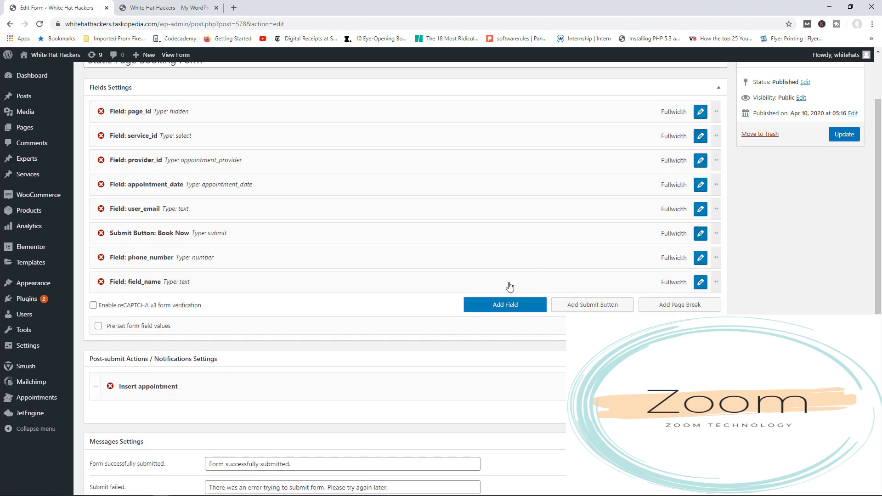
click(701, 282)
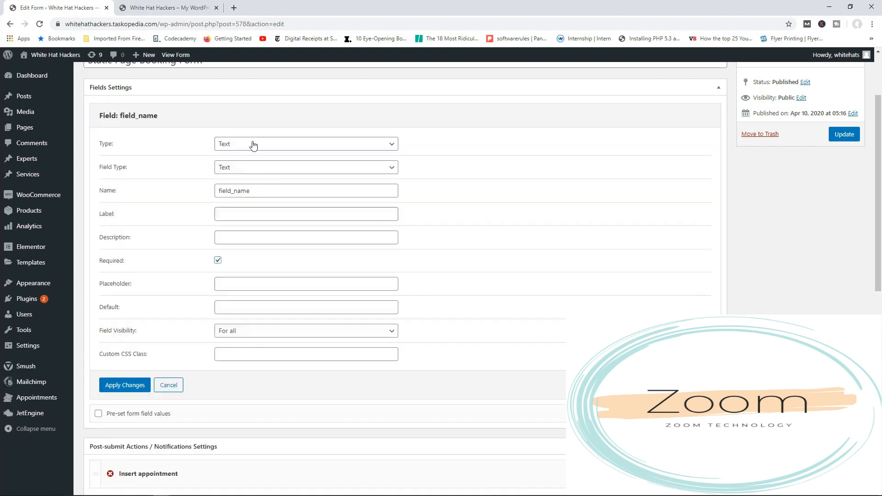
click(250, 170)
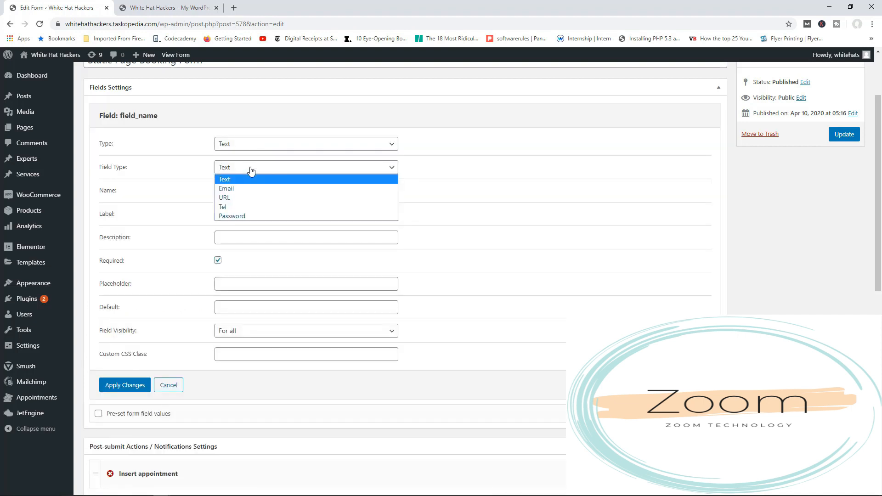
click(251, 170)
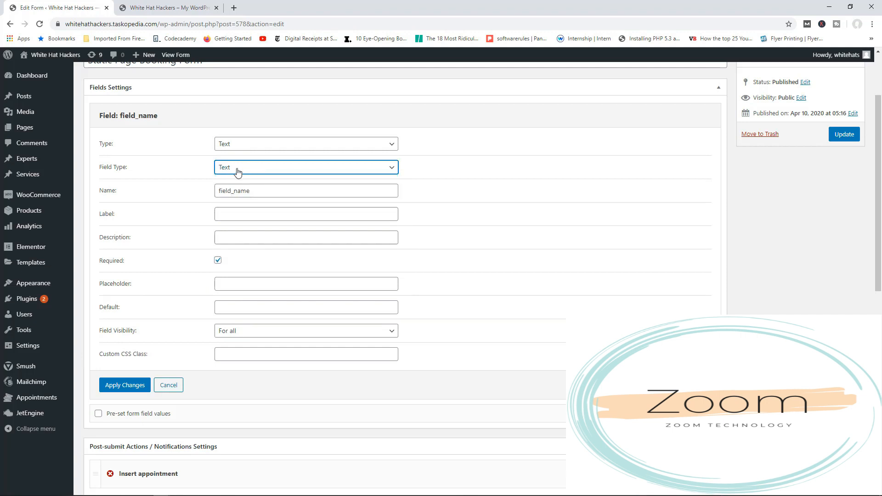
drag(260, 192, 217, 192)
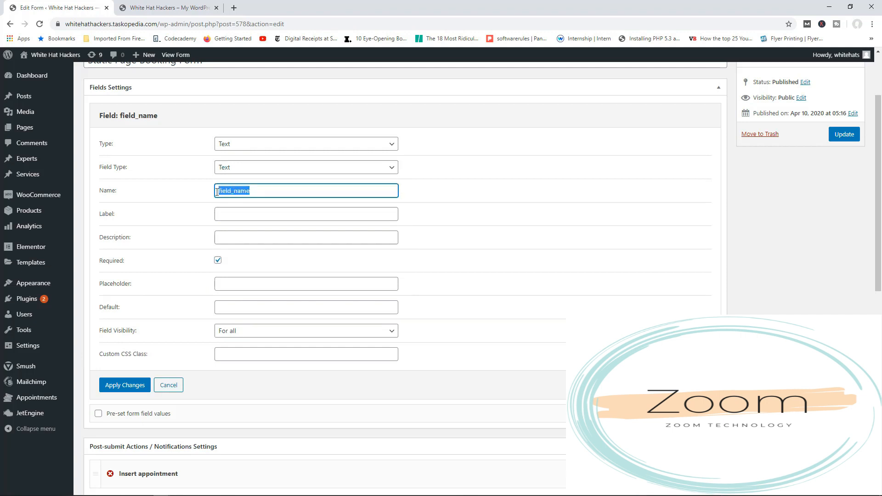
text(cm)
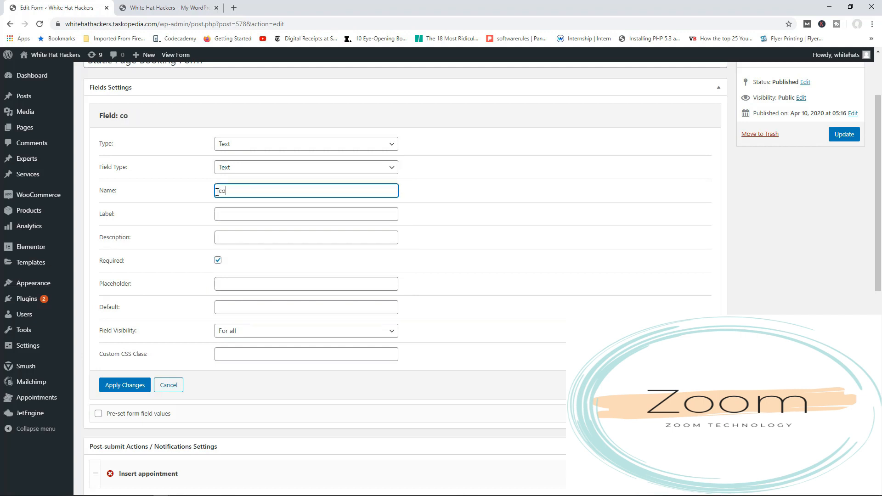
text(mments)
click(236, 216)
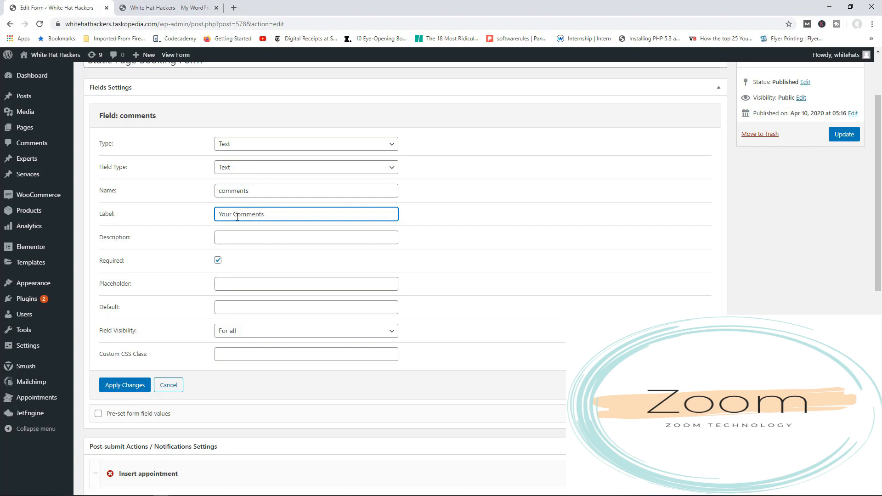
click(218, 260)
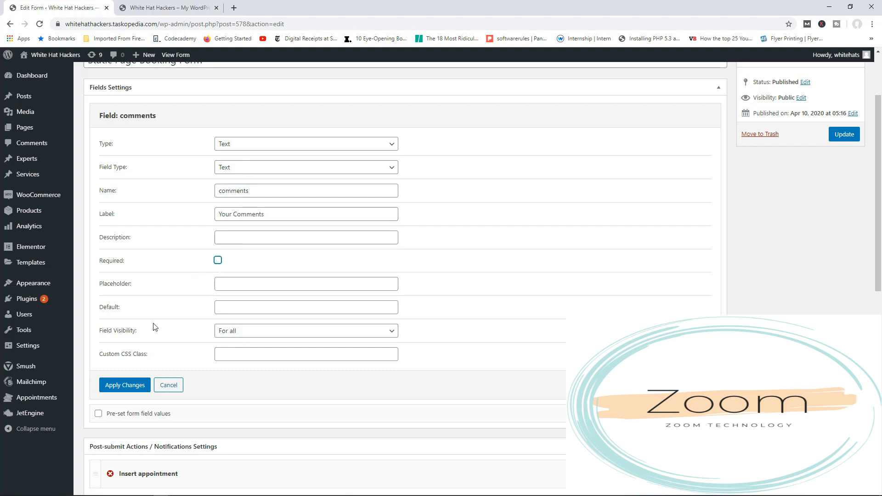
click(122, 386)
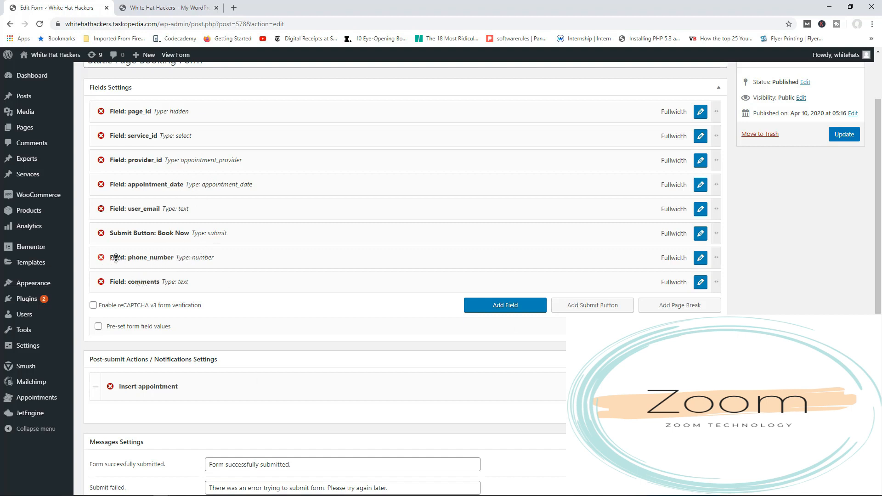
Move the phone_number and comments fields above the Book Now submit button, keeping phone_number first.
drag(123, 257, 122, 234)
drag(146, 281, 148, 257)
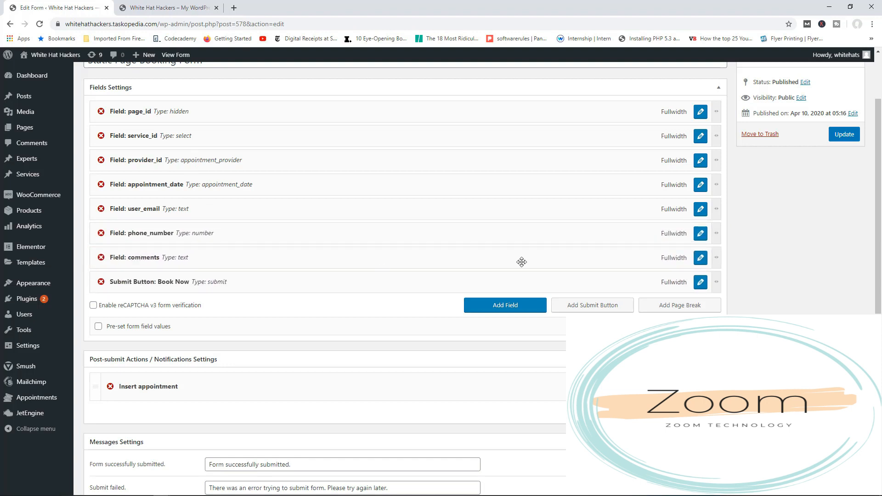
Map the Insert appointment action's Number field to phone_number and Comments field to comments, apply the changes, and update the form.
scroll(522, 262, down, 2)
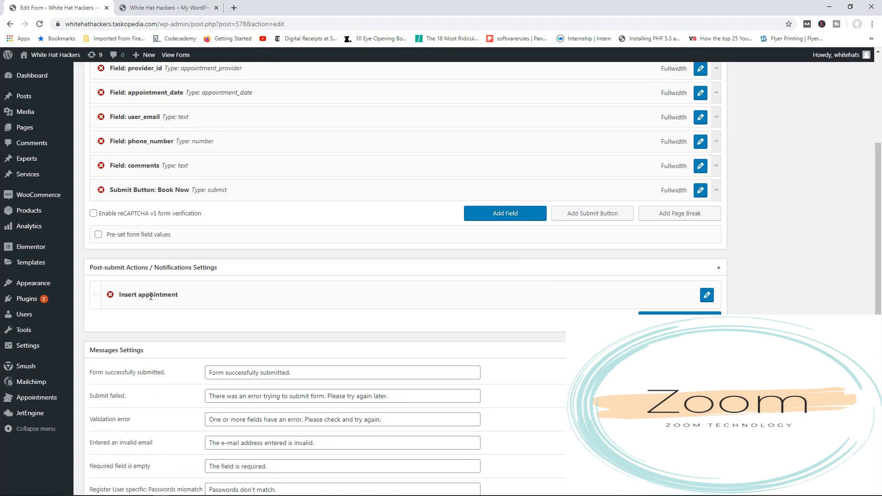
click(708, 299)
scroll(511, 314, down, 3)
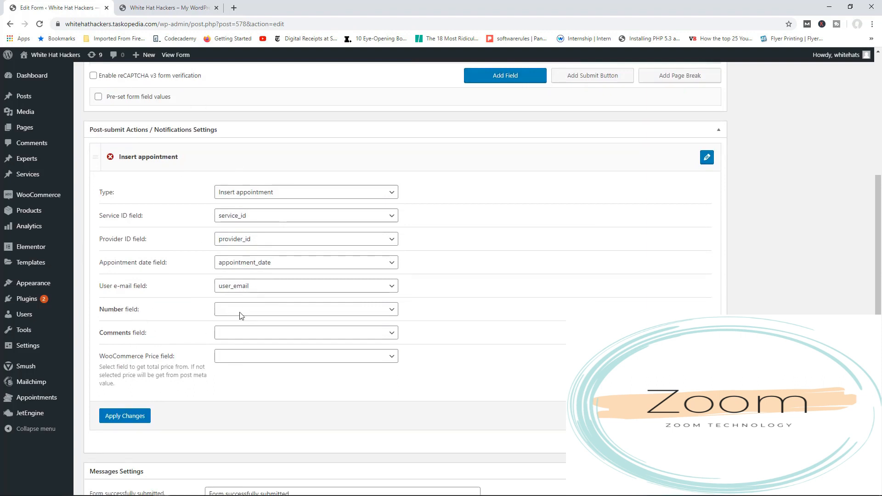
click(289, 311)
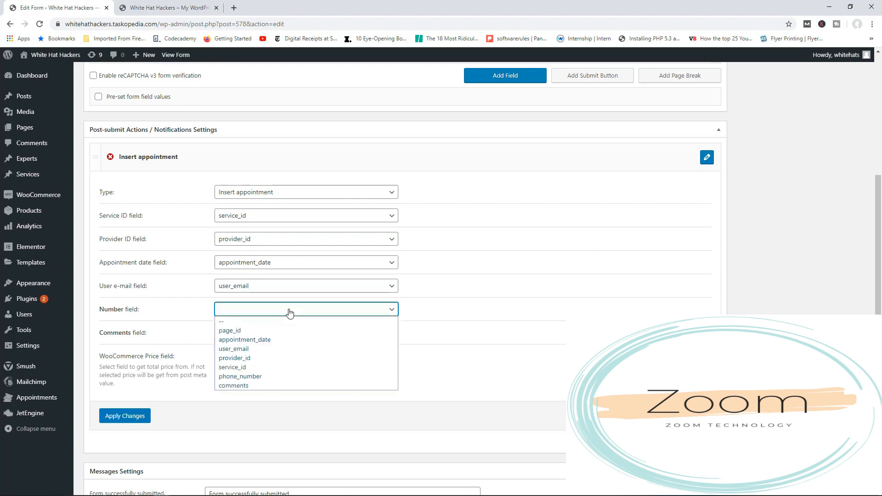
click(260, 377)
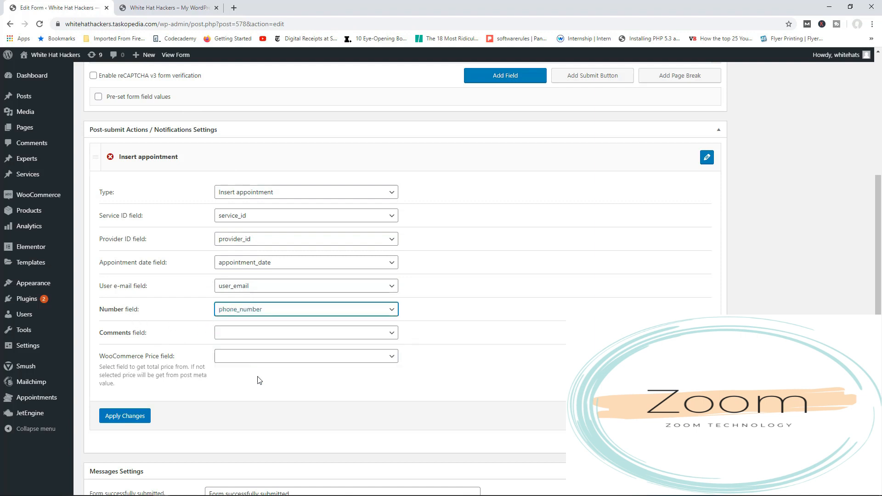
click(256, 335)
click(252, 411)
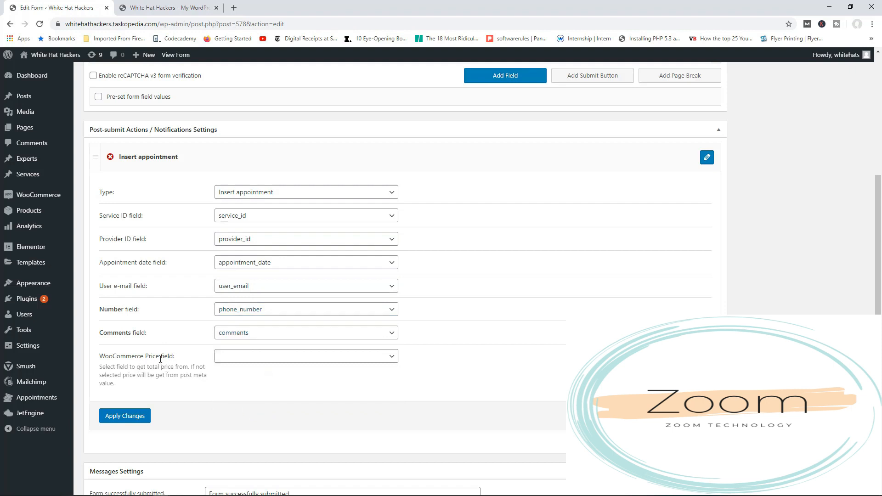
click(129, 420)
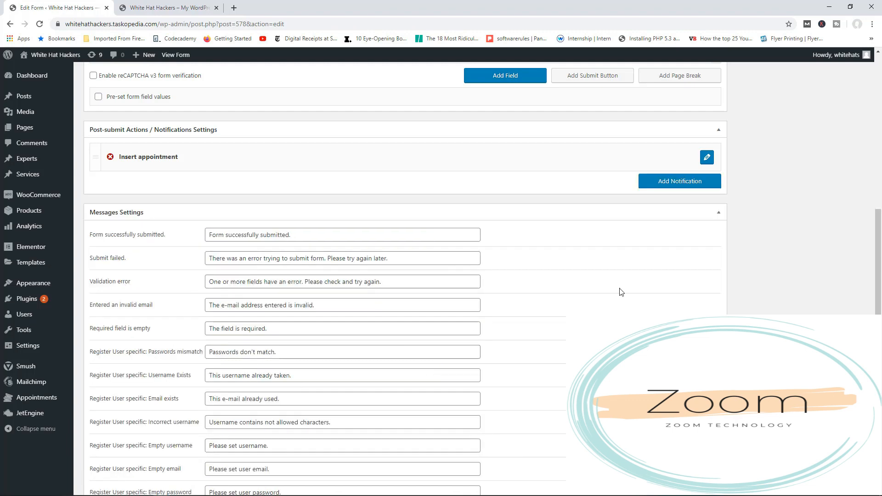
scroll(699, 266, up, 7)
click(839, 230)
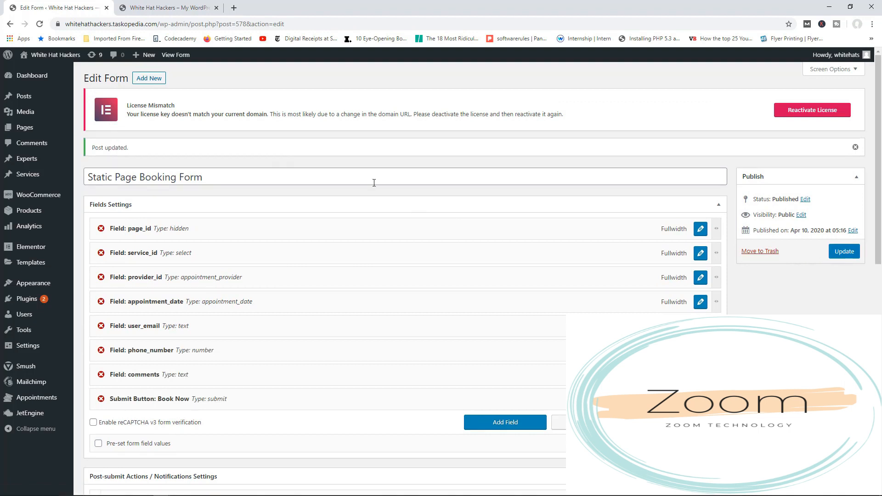
Switch to the live White Hat Hackers home page and reload it.
click(159, 10)
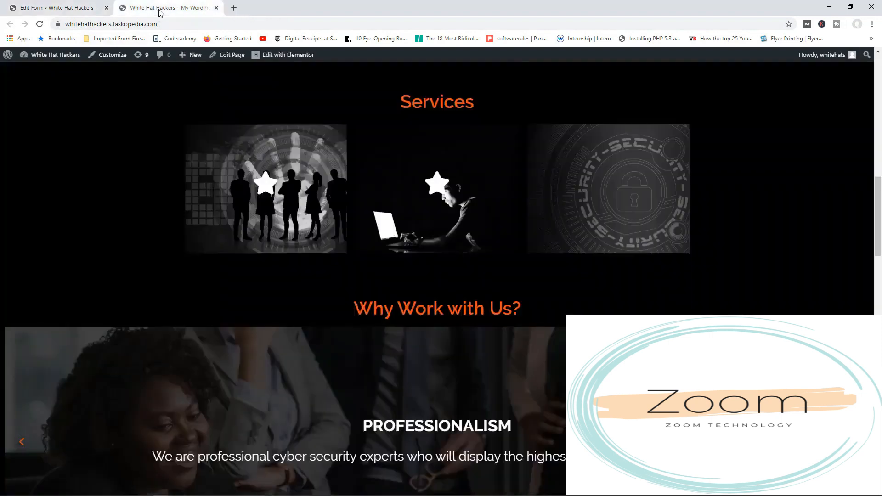
click(40, 24)
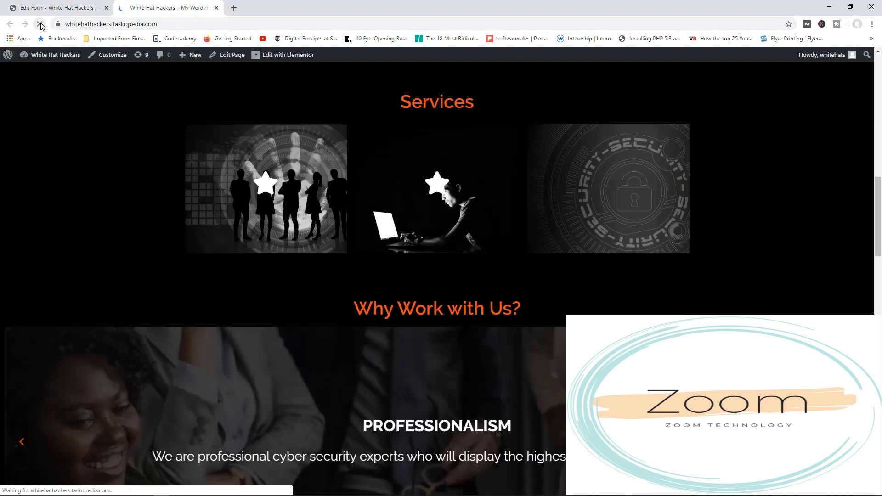
mouse_move(293, 60)
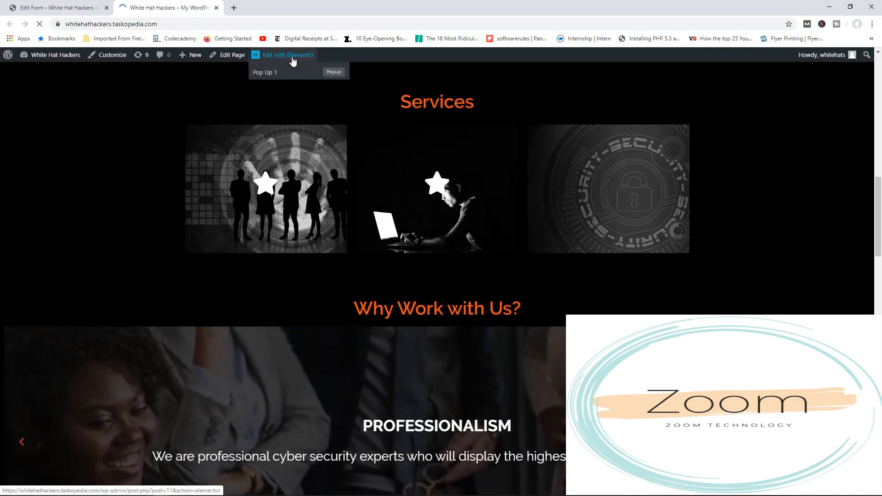